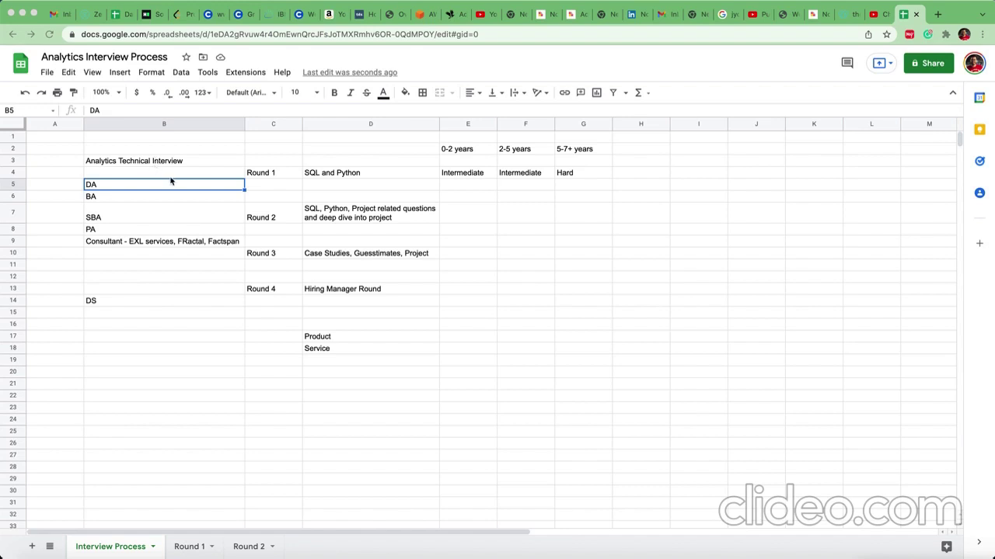
# - Review the Round 1 topic and the list of roles from DA to Consultant on the Interview Process sheet
pyautogui.click(267, 175)
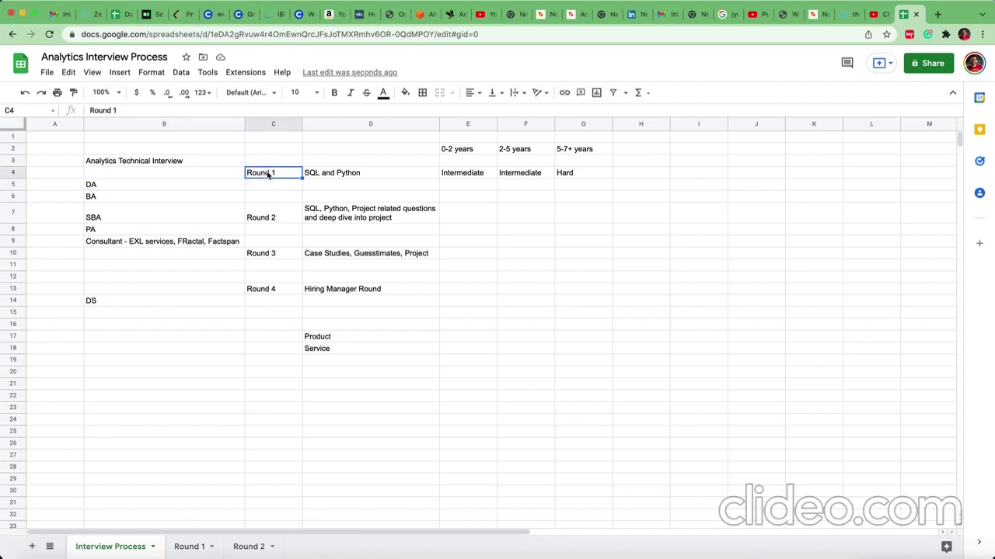
pyautogui.click(330, 179)
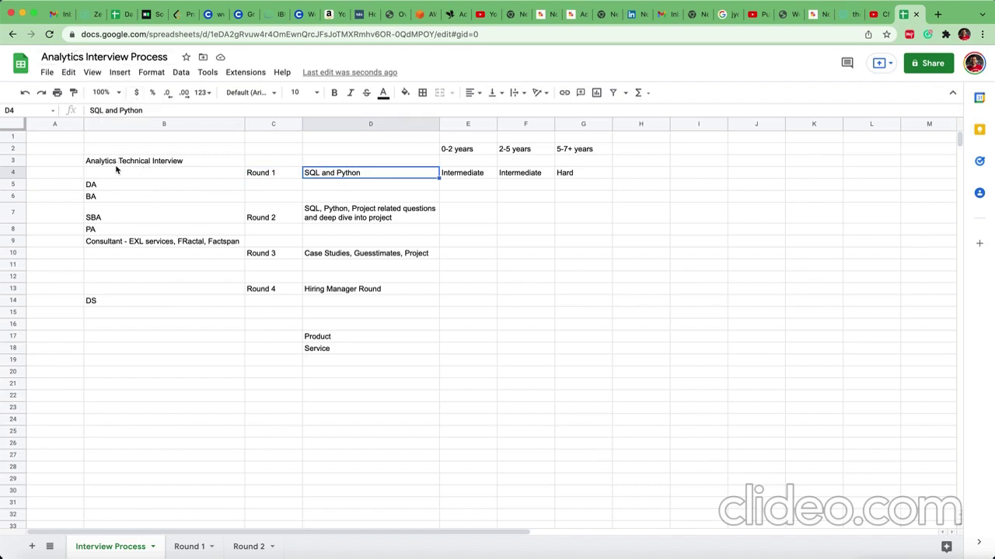
pyautogui.click(122, 188)
pyautogui.press('Down')
pyautogui.press('Down')
pyautogui.press('Down')
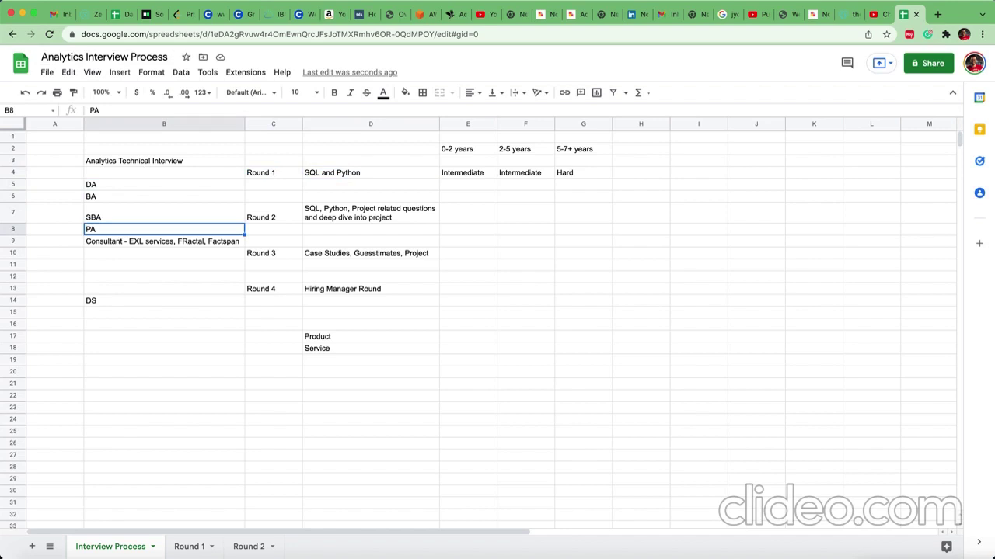
pyautogui.press('Down')
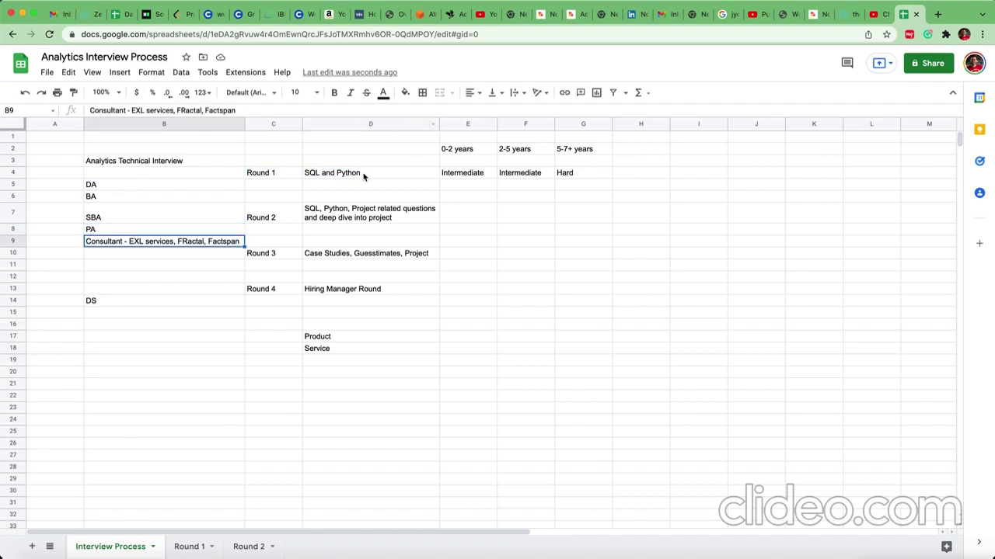
# - Check the Likes target and received figures on the Round 1 sheet
pyautogui.click(181, 550)
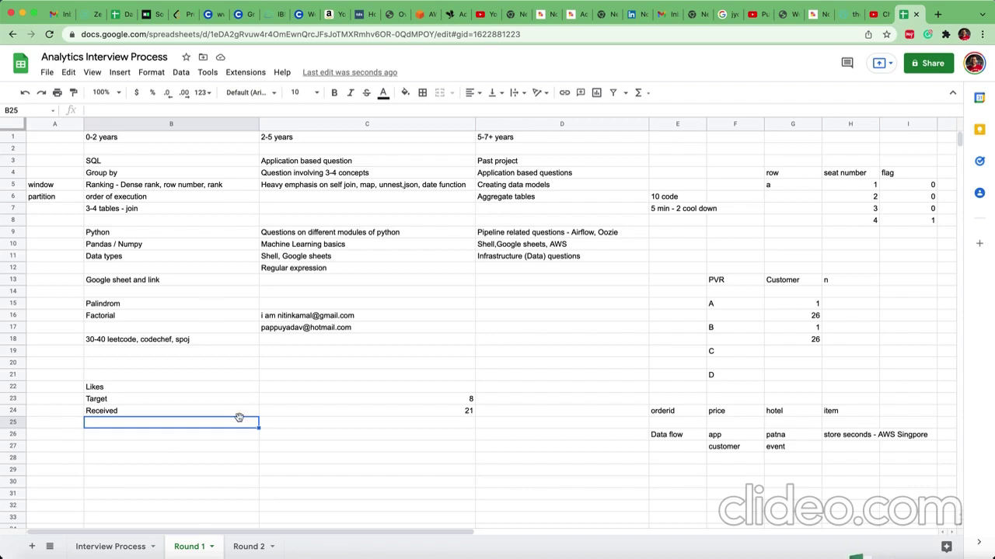
pyautogui.click(182, 391)
pyautogui.press('Down')
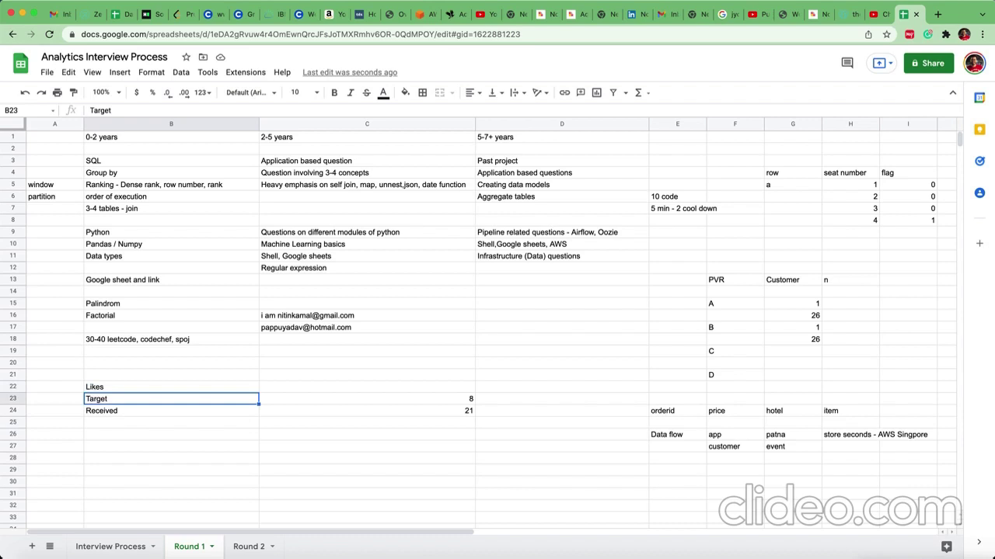
pyautogui.press('Right')
pyautogui.press('Down')
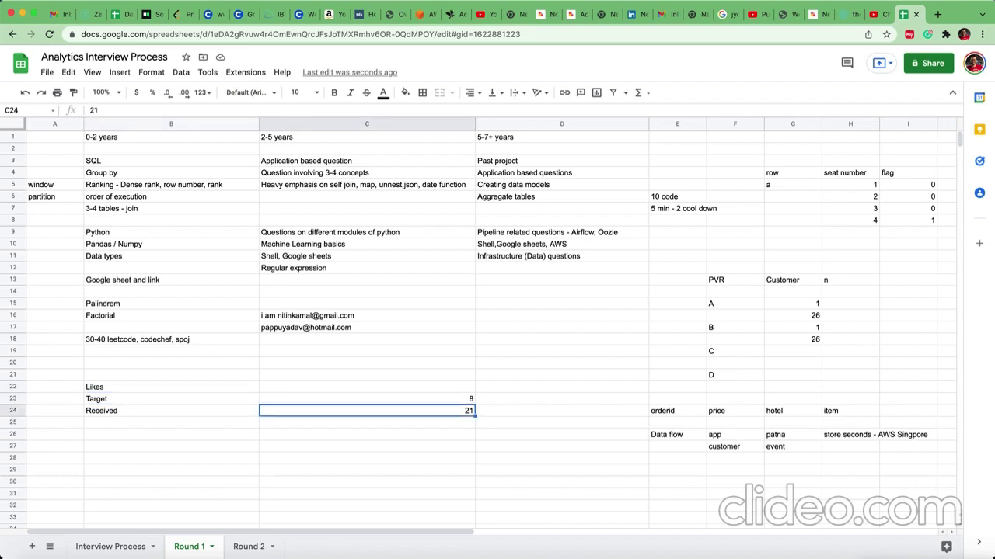
# - Compare the Interview Process and Round 1 sheets with Round 2, and examine the Round 2 heading and topic description
pyautogui.click(129, 546)
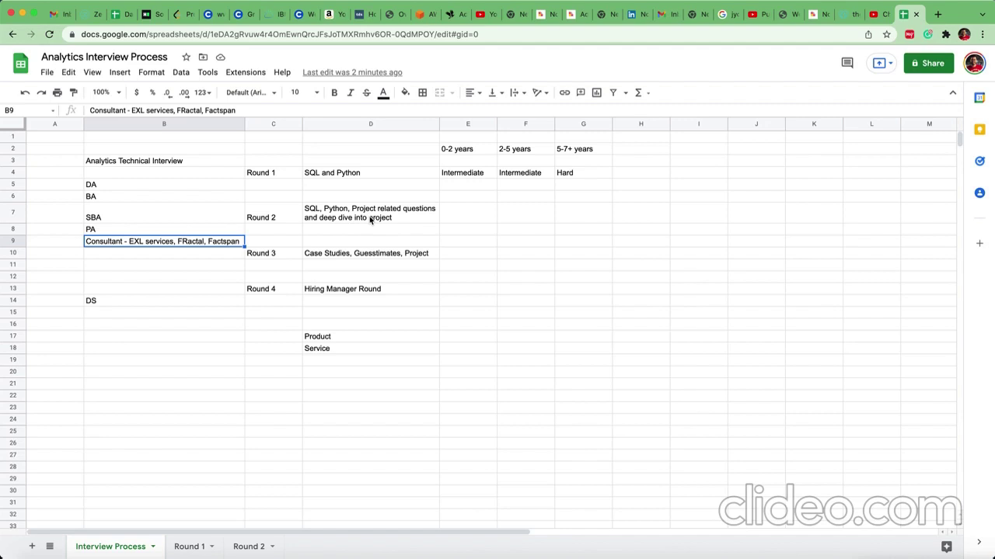
pyautogui.click(248, 547)
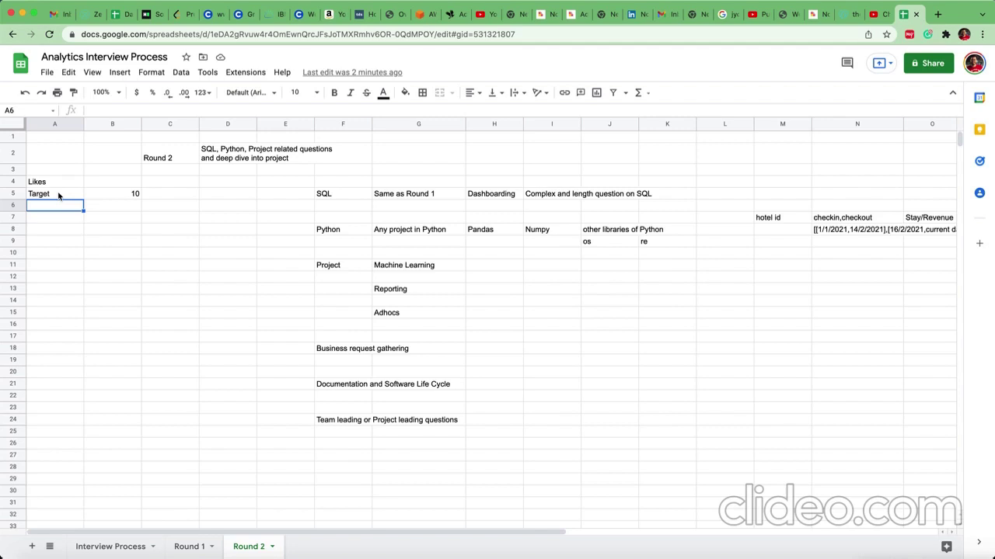
pyautogui.click(185, 547)
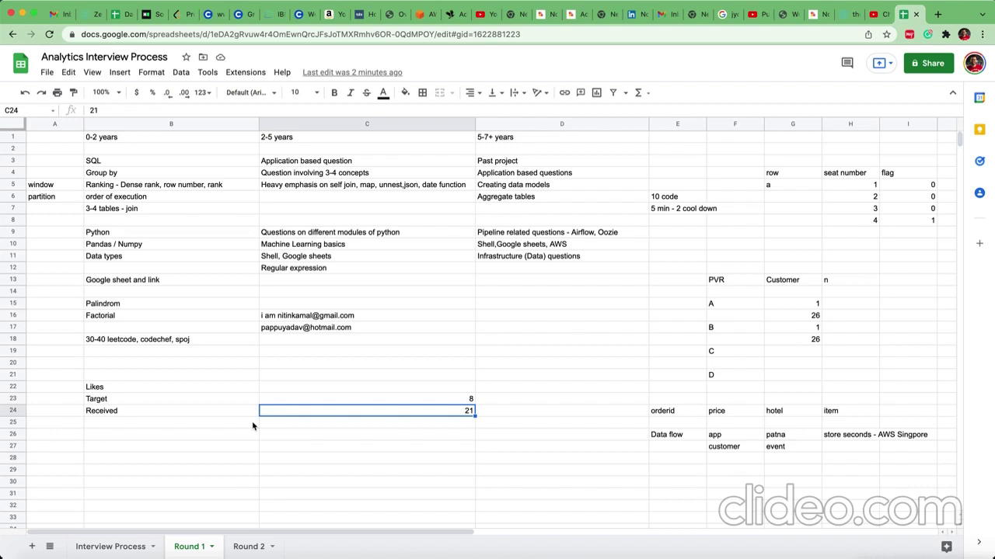
pyautogui.click(245, 548)
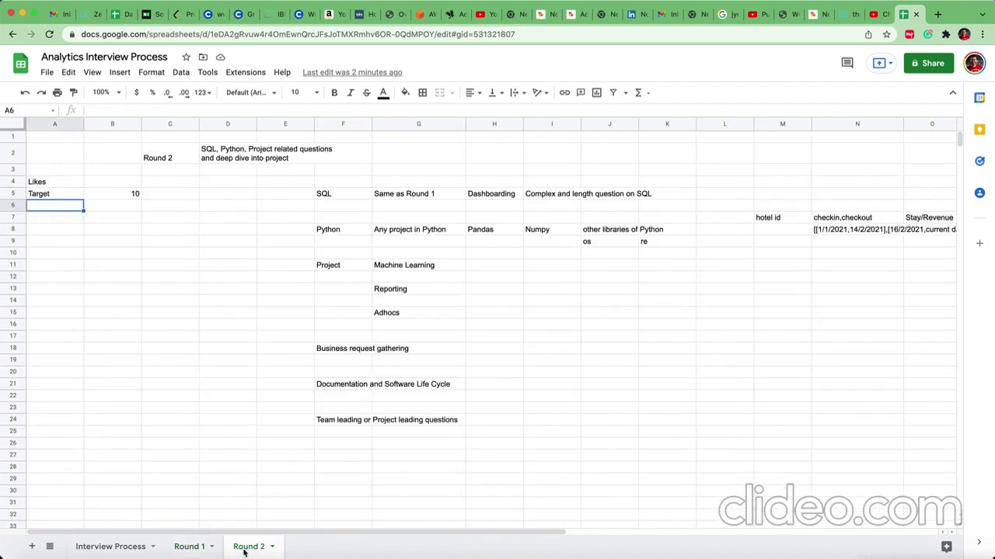
pyautogui.click(226, 158)
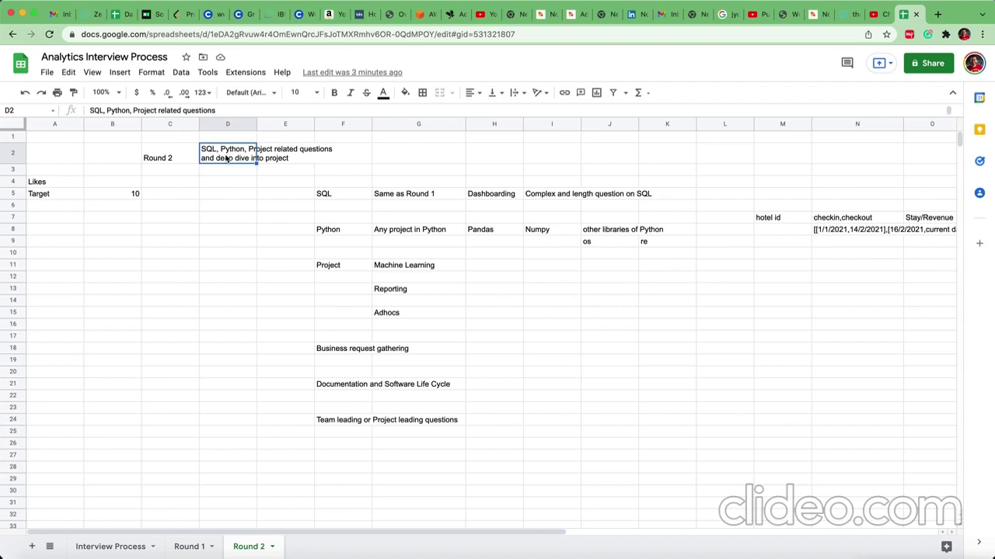
pyautogui.click(164, 160)
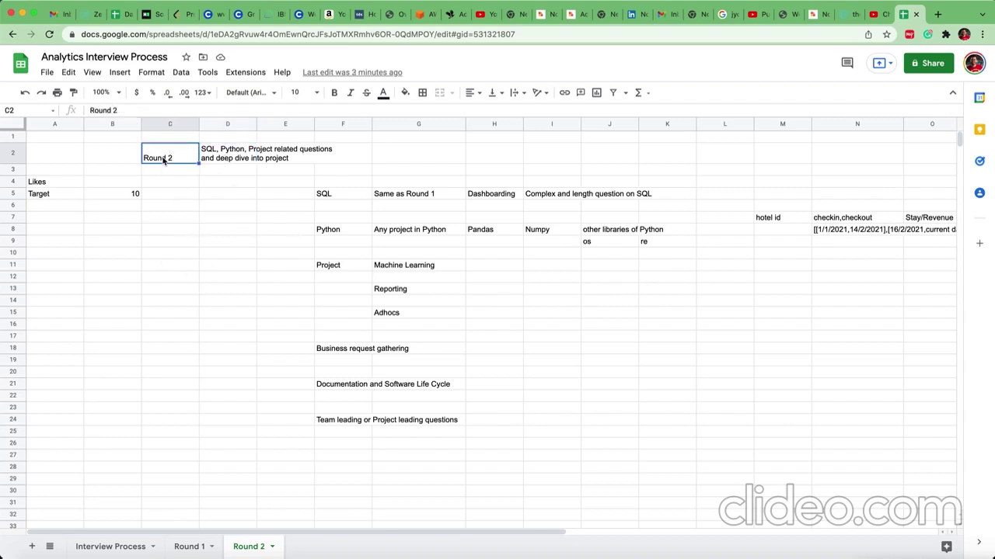
# - Enter "product based" in cell C8 of the Round 2 sheet
pyautogui.click(170, 231)
pyautogui.write('produ')
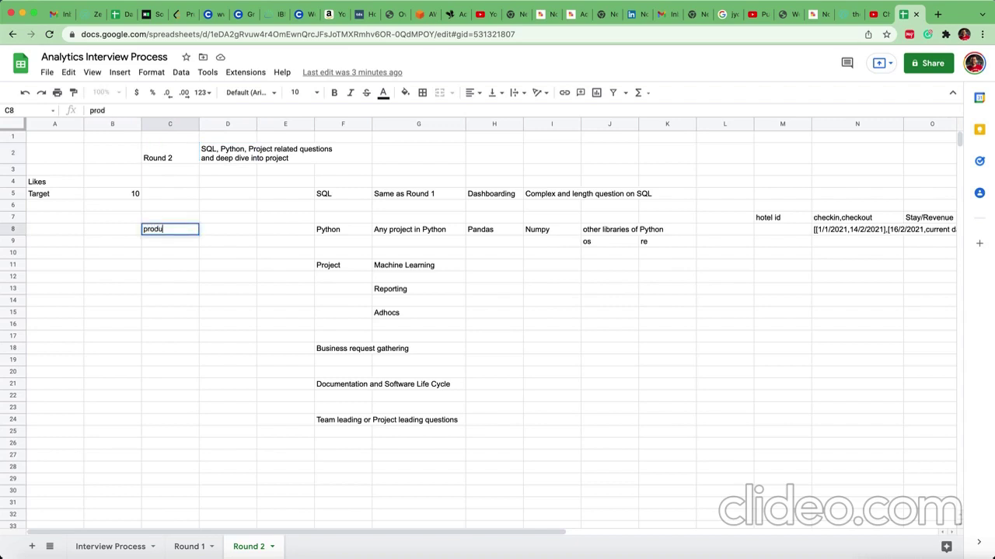
pyautogui.write('ct based')
pyautogui.press('Return')
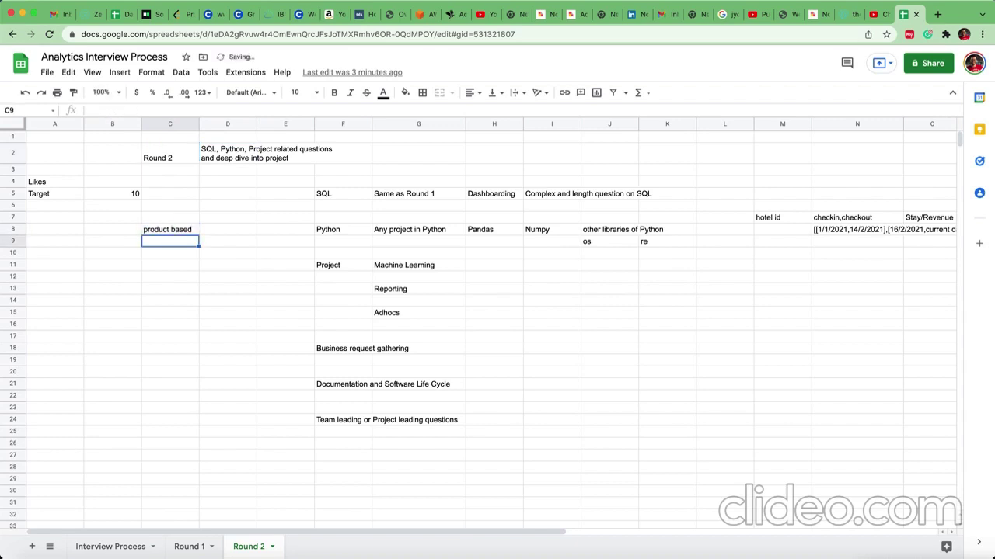
pyautogui.click(169, 252)
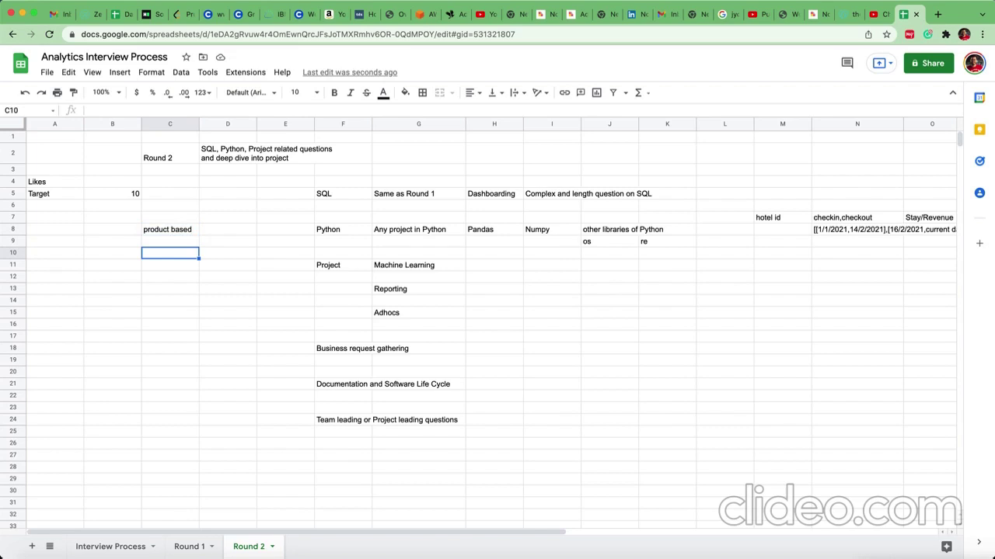
# - Go through the SQL row of the Round 2 sheet up to Dashboarding, checking the Round 1 sheet for the shared topics
pyautogui.click(344, 195)
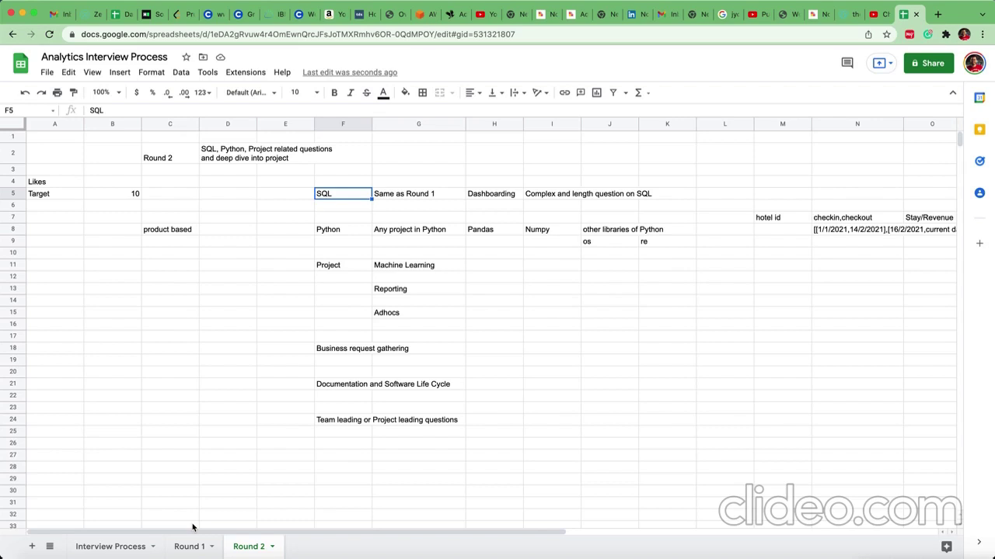
pyautogui.click(407, 195)
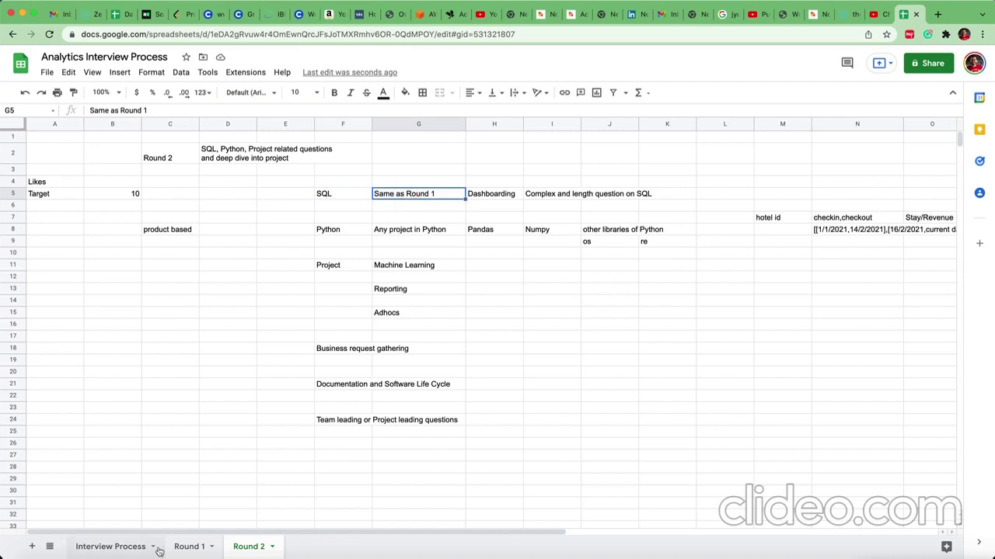
pyautogui.click(191, 547)
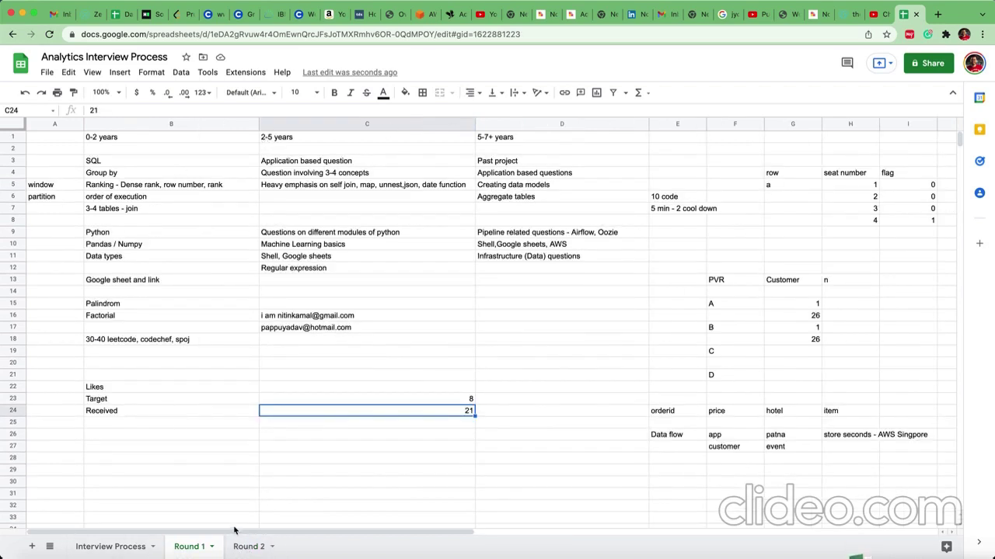
pyautogui.click(247, 547)
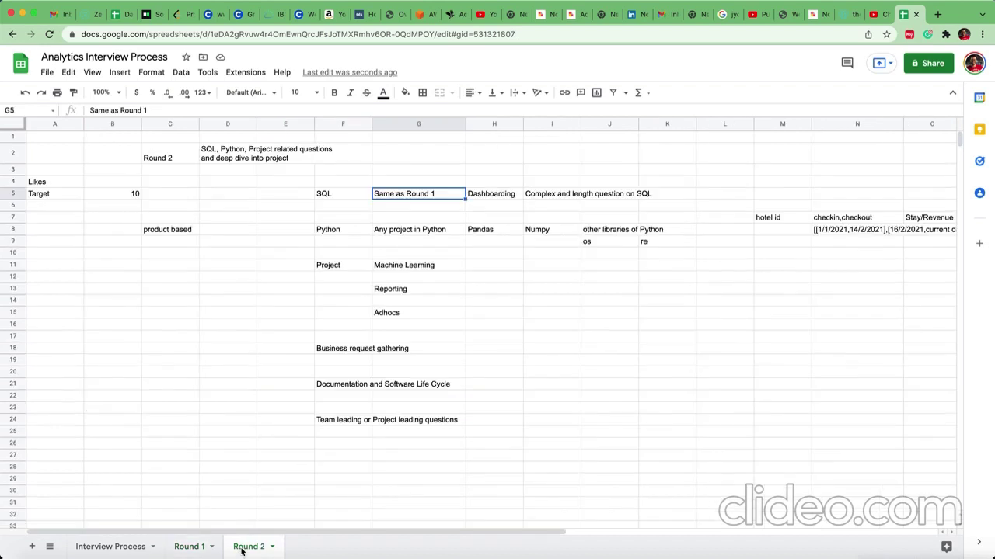
pyautogui.click(501, 195)
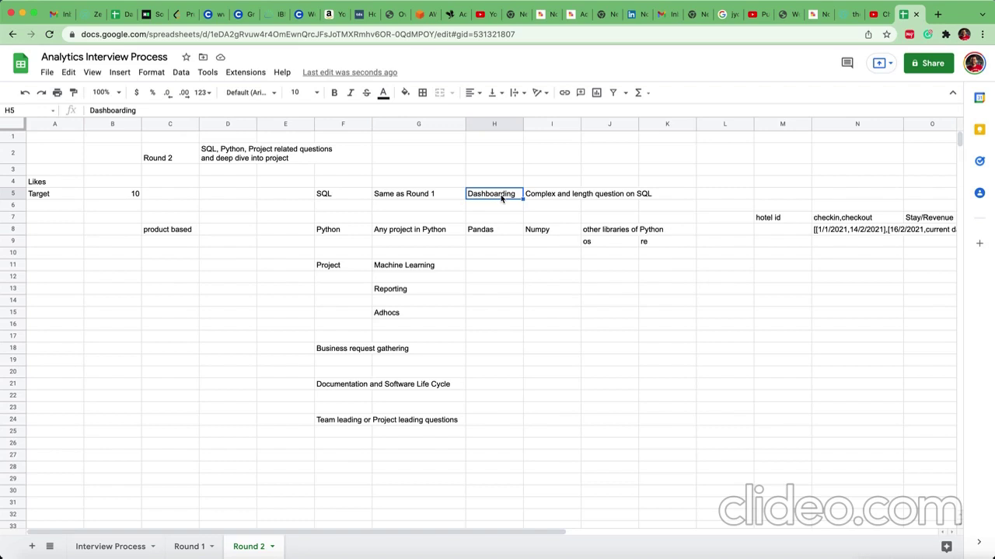
# - Widen column N of the hotel example so the full check-in and check-out array fits inside it
pyautogui.click(575, 241)
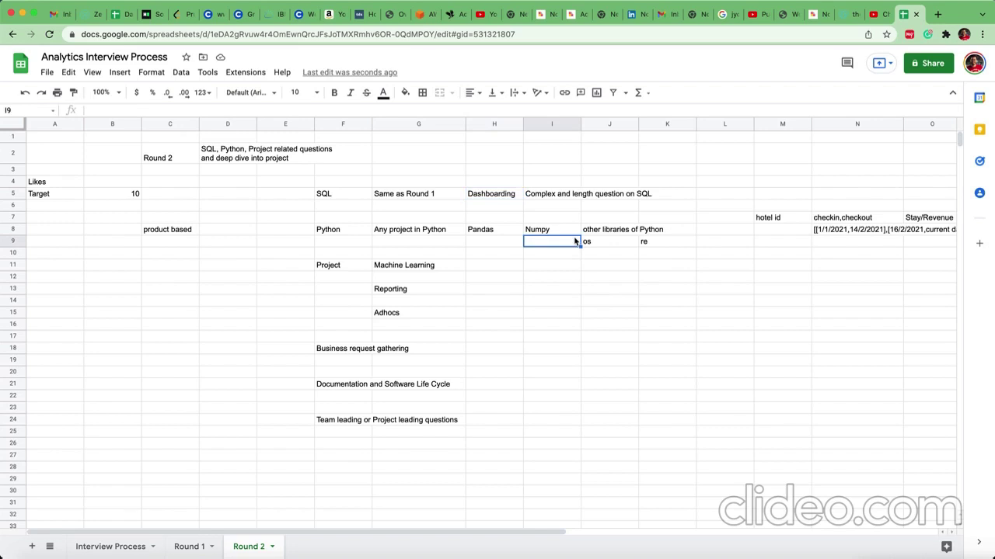
pyautogui.click(635, 219)
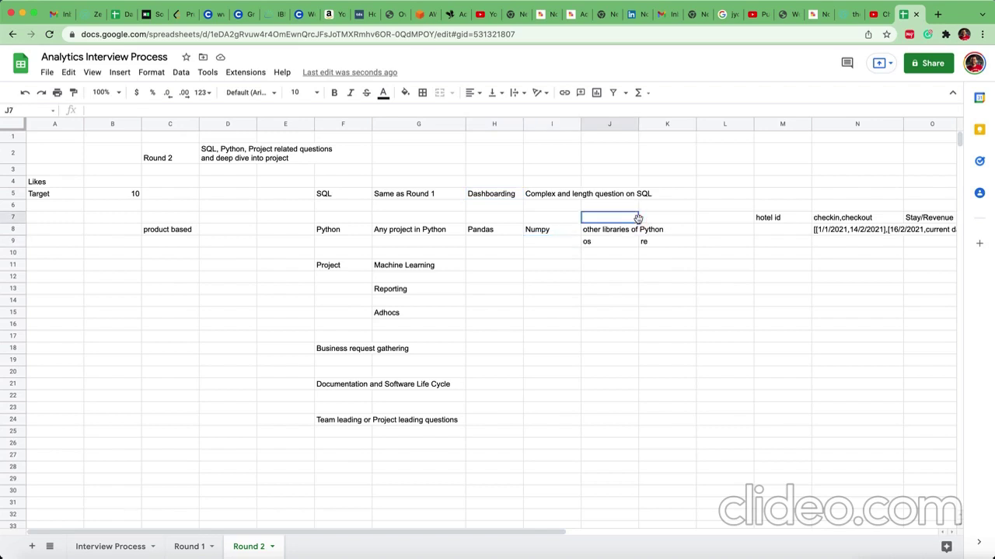
pyautogui.press('Right')
pyautogui.click(782, 218)
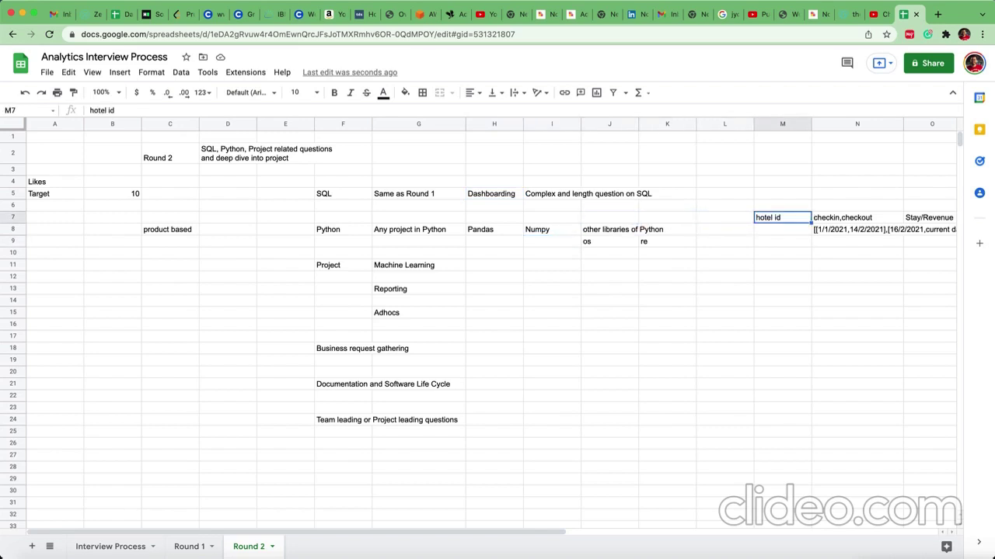
pyautogui.press('Right')
pyautogui.press('Right')
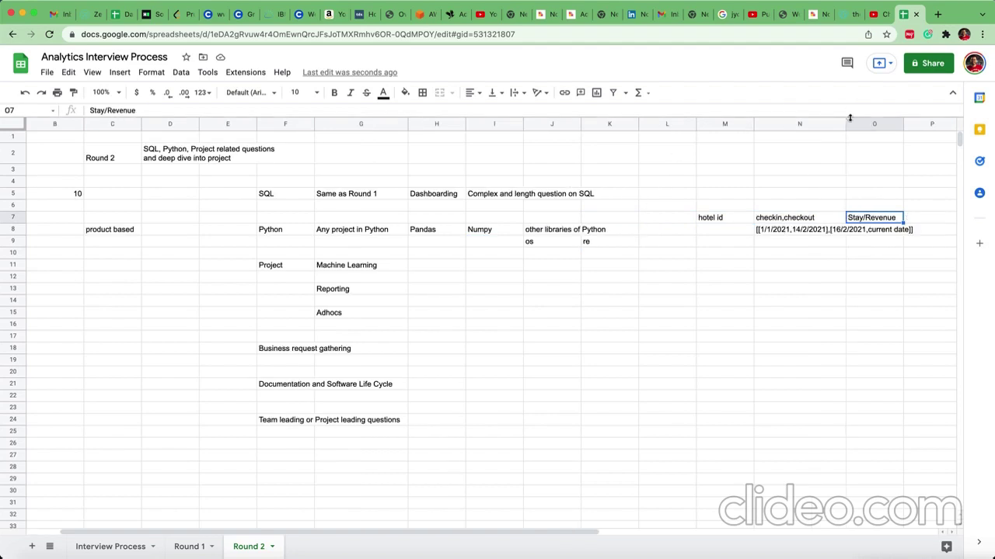
pyautogui.moveTo(845, 122); pyautogui.dragTo(922, 122)
pyautogui.hscroll(1, 830, 258)
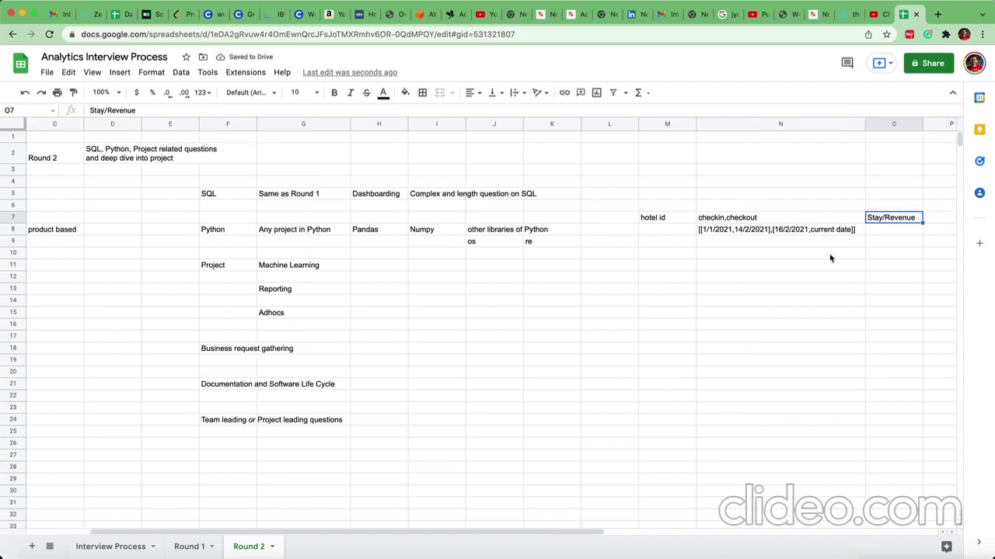
# - Enter 1234 as the hotel id in cell M8, beside the check-in and check-out array
pyautogui.click(669, 218)
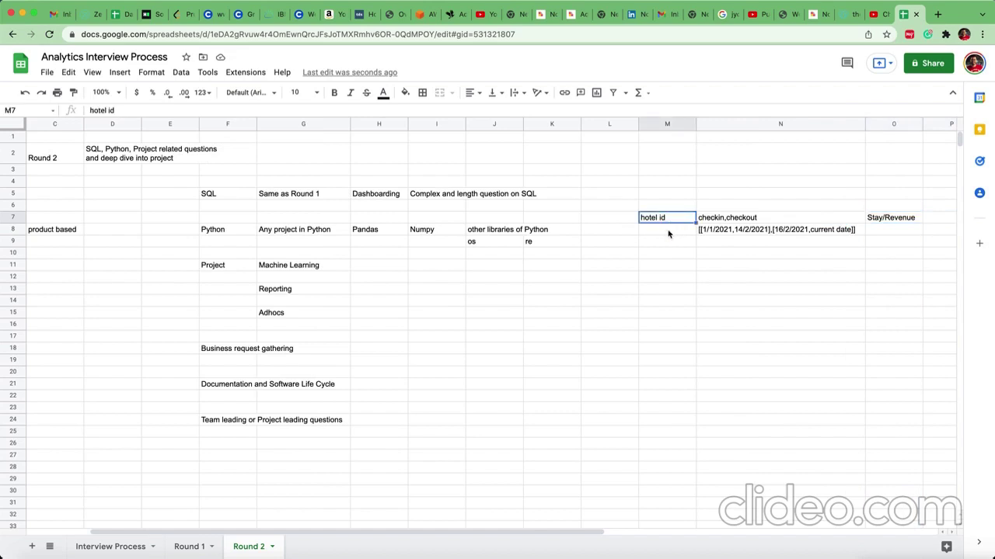
pyautogui.click(668, 234)
pyautogui.write('1234')
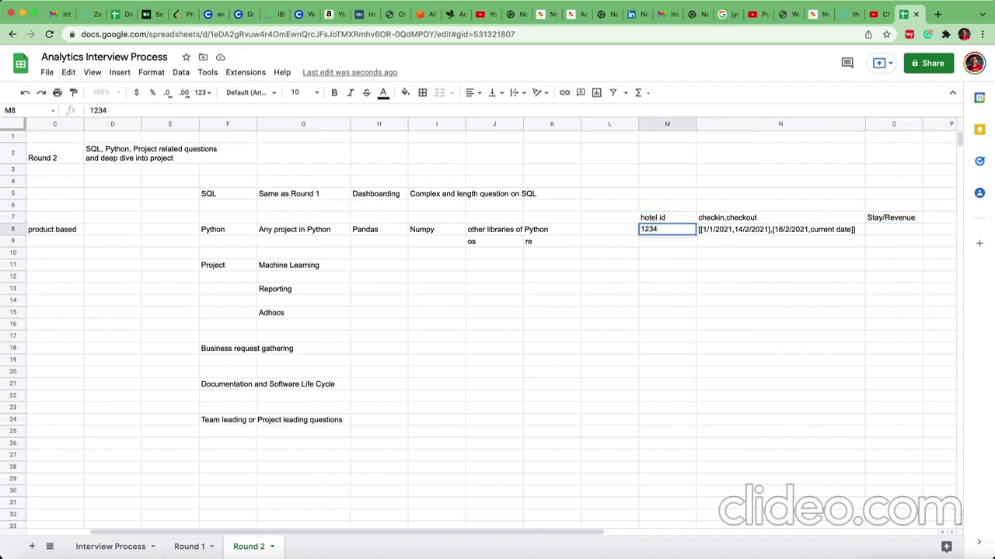
pyautogui.click(760, 219)
pyautogui.click(748, 235)
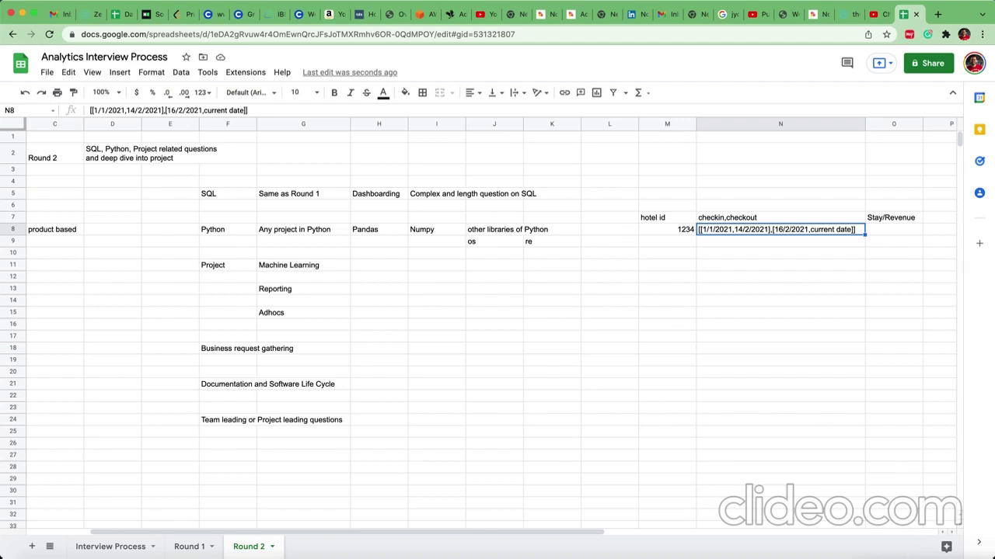
# - List JSON, "Date - timestamp,unix,epoch" and Array in cells N10 to N12 beneath the check-in and check-out example
pyautogui.click(735, 254)
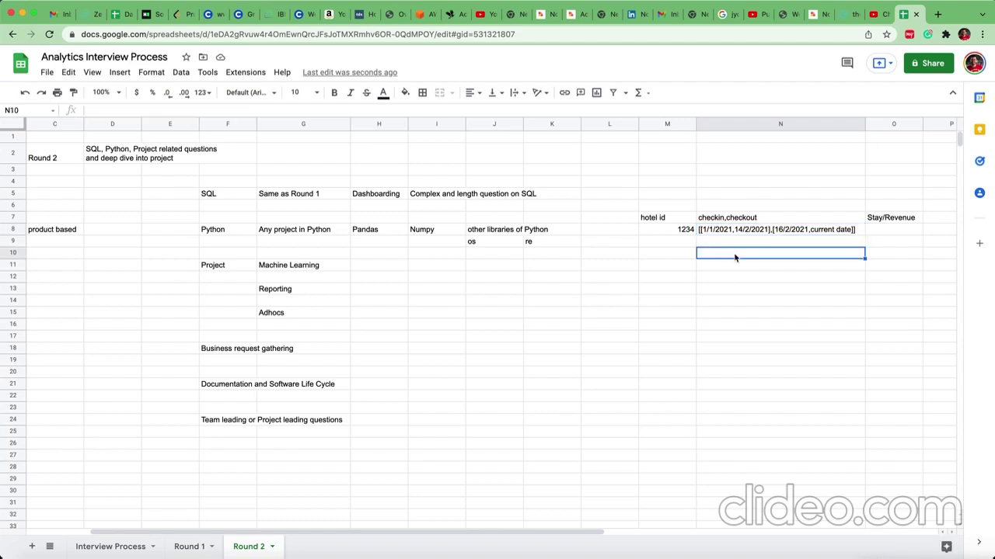
pyautogui.write('JSON')
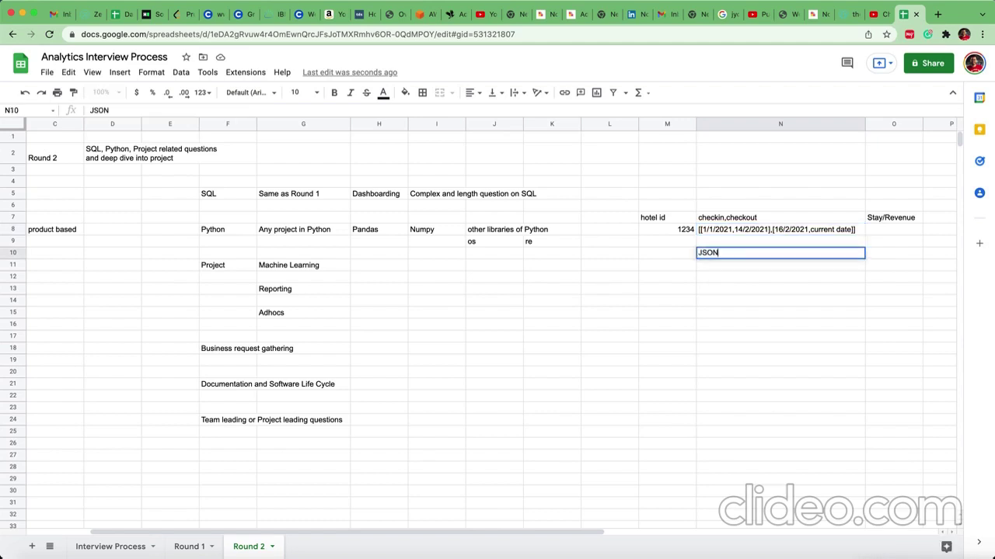
pyautogui.press('Return')
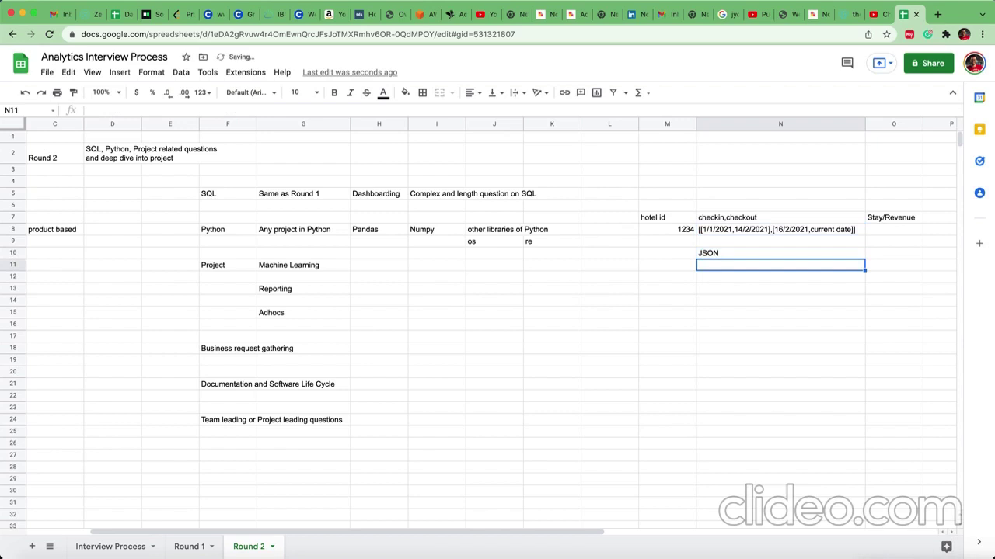
pyautogui.write('Date')
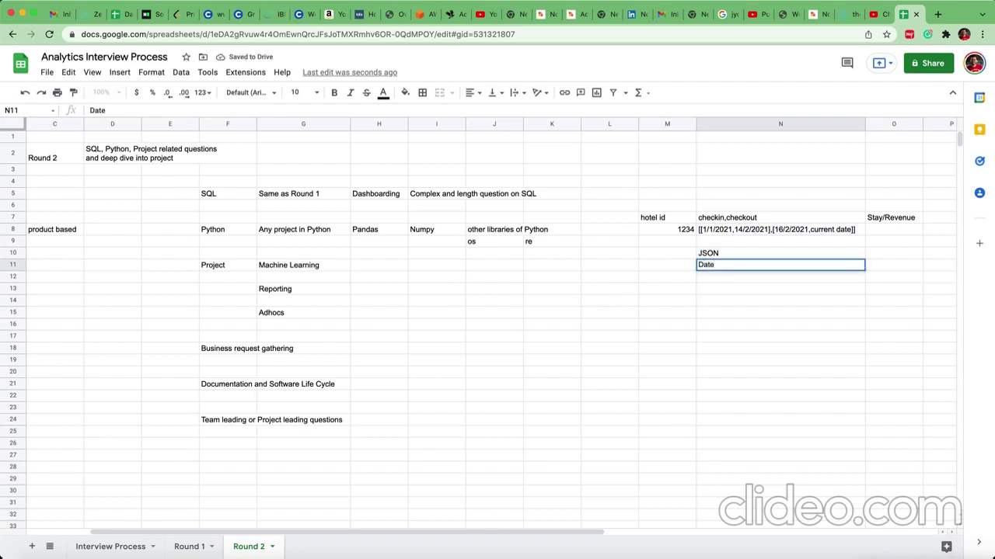
pyautogui.write(' - timestamp,')
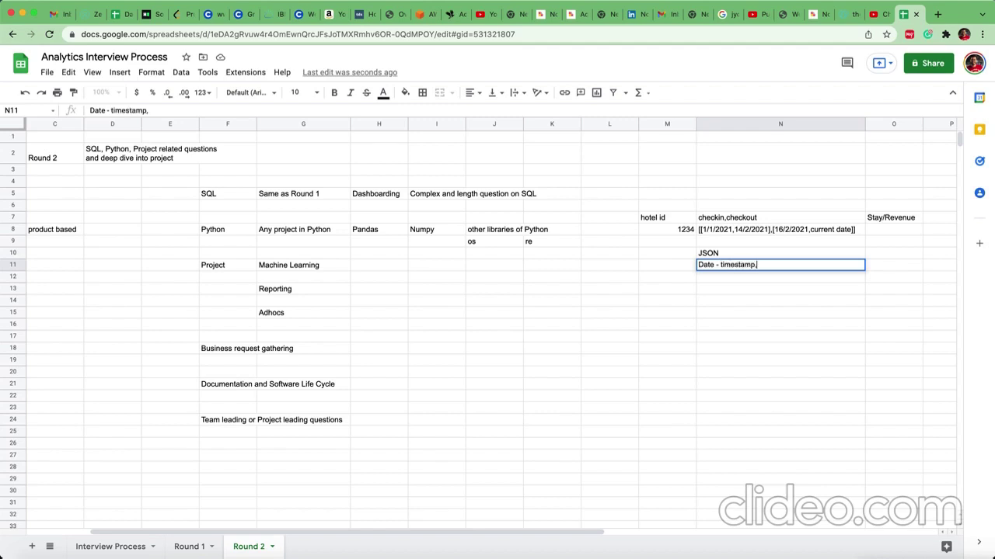
pyautogui.write('unix,epoch')
pyautogui.press('Return')
pyautogui.write('Array')
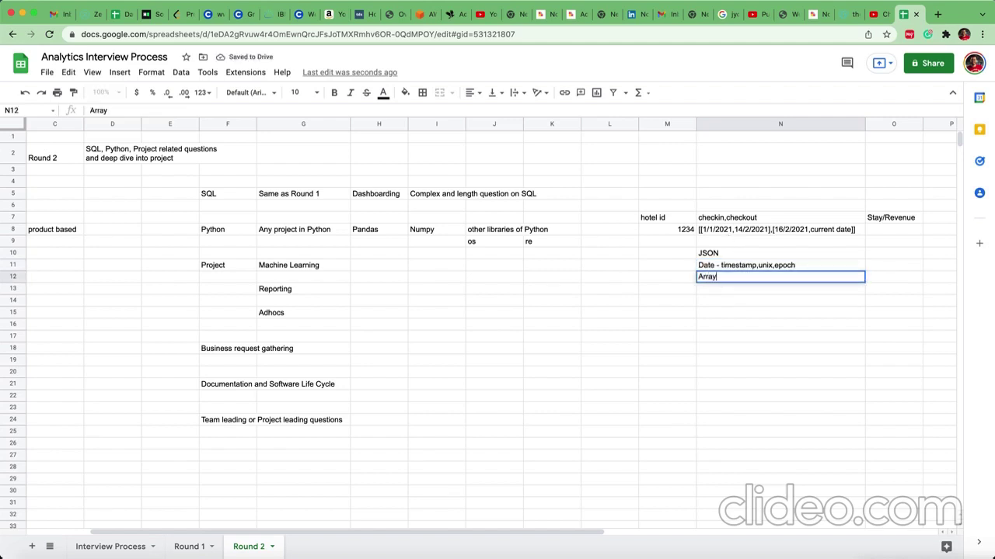
pyautogui.press('Return')
# - Enter a 30-40% weighting in cell E5, beside the SQL topic
pyautogui.press('Up')
pyautogui.press('Left')
pyautogui.press('Left')
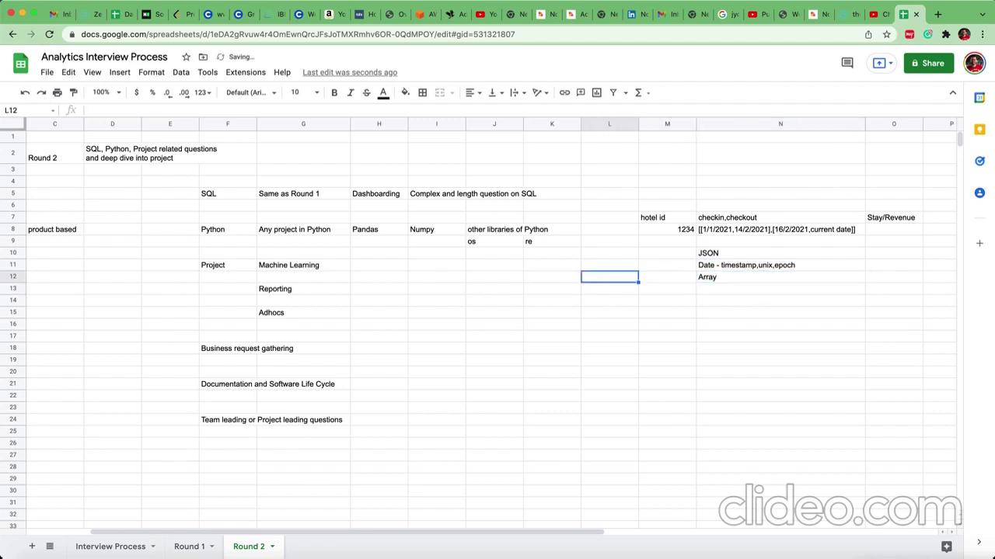
pyautogui.press('Left')
pyautogui.press('Left')
pyautogui.press('Left')
pyautogui.press('Left')
pyautogui.press('Left')
pyautogui.press('Left')
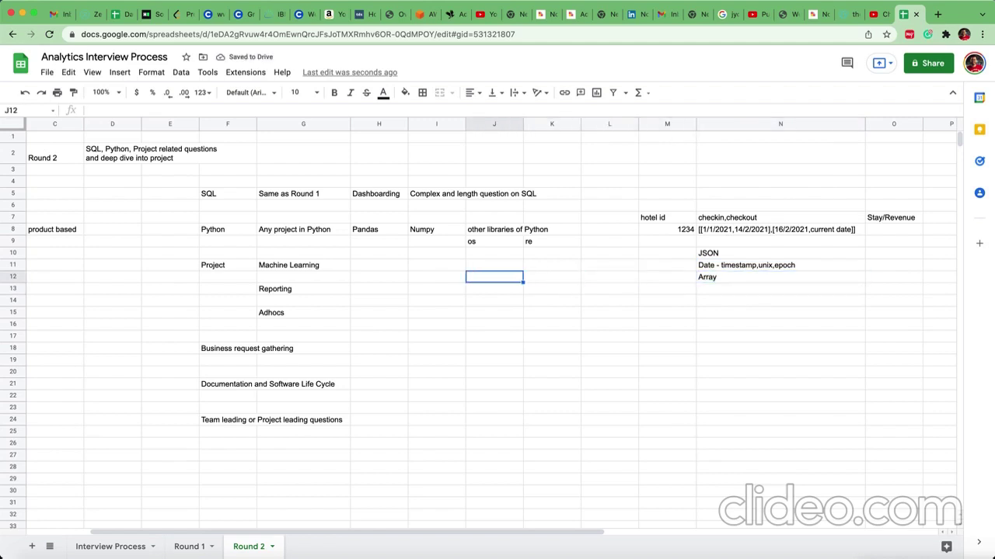
pyautogui.press('Up')
pyautogui.press('Up')
pyautogui.press('Up')
pyautogui.press('Up')
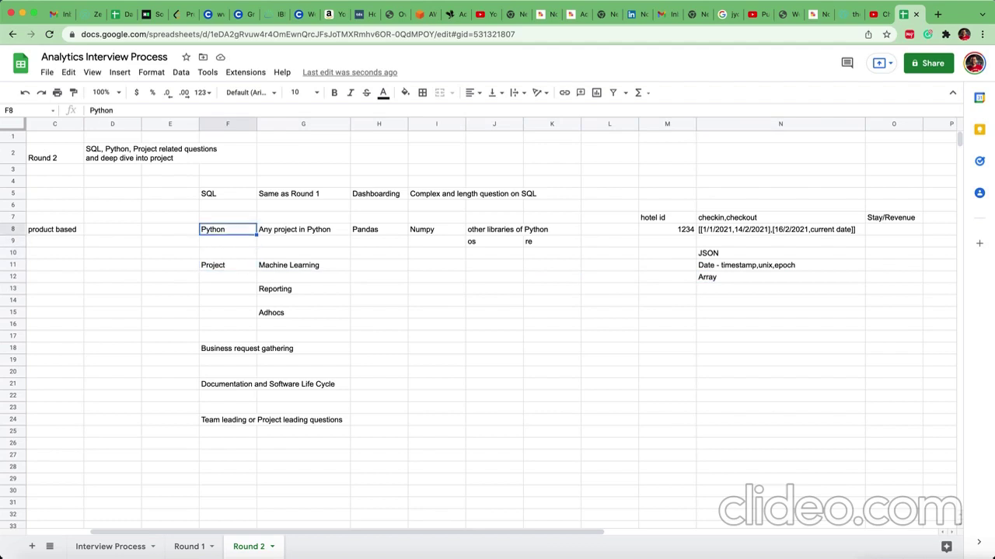
pyautogui.press('Up')
pyautogui.press('Up')
pyautogui.press('Up')
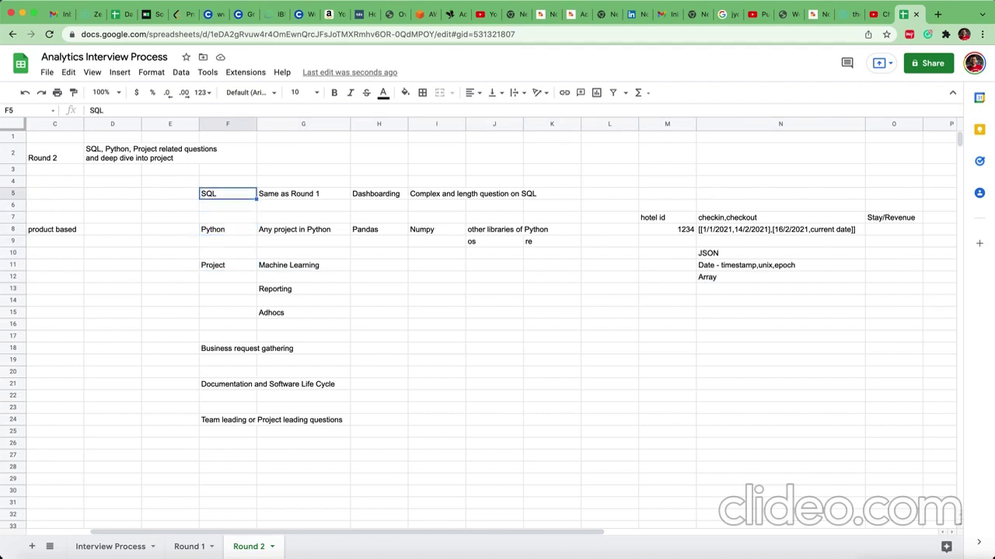
pyautogui.press('Left')
pyautogui.write('30-40%')
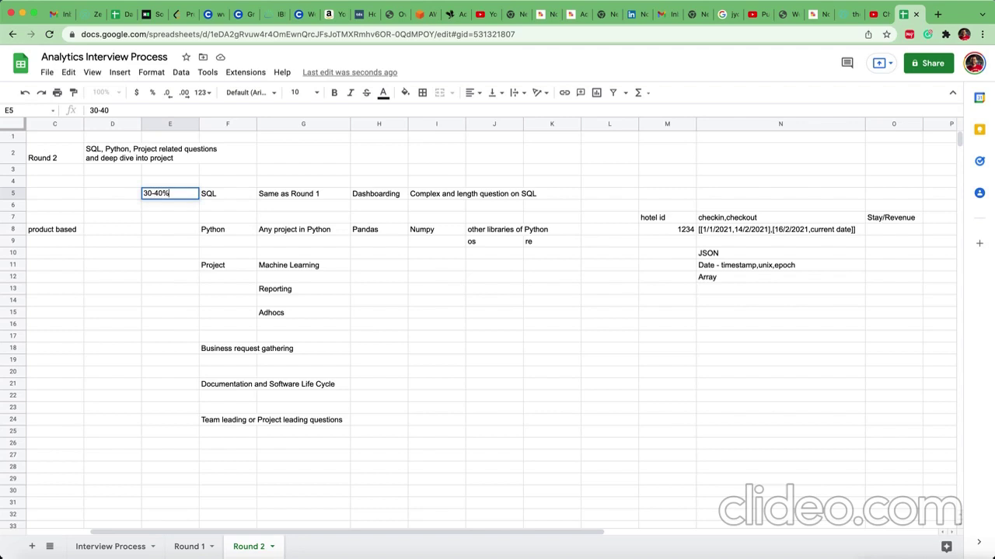
pyautogui.press('Return')
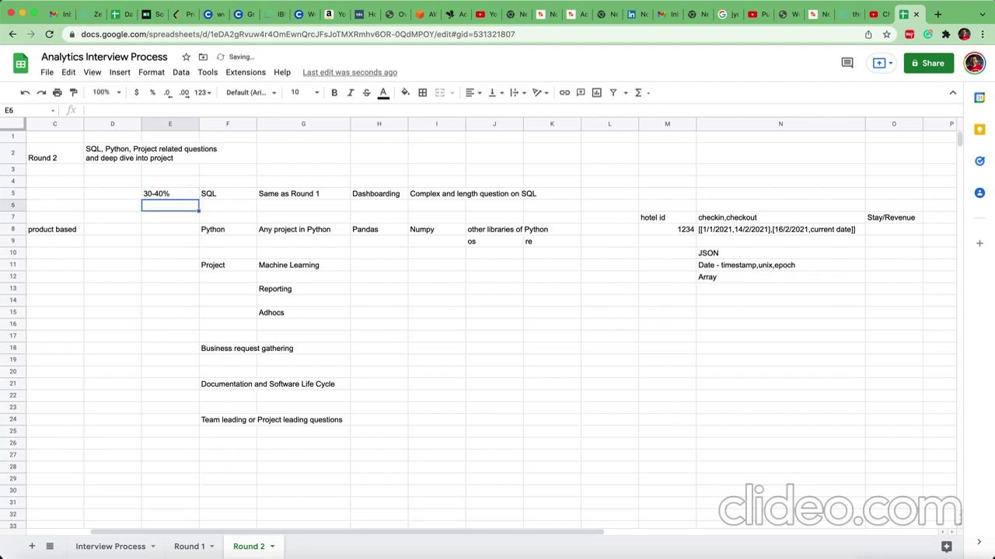
# - Enter a 10-20% weighting in cell E8, beside the Python topic
pyautogui.press('Down')
pyautogui.press('Down')
pyautogui.write('10-20%')
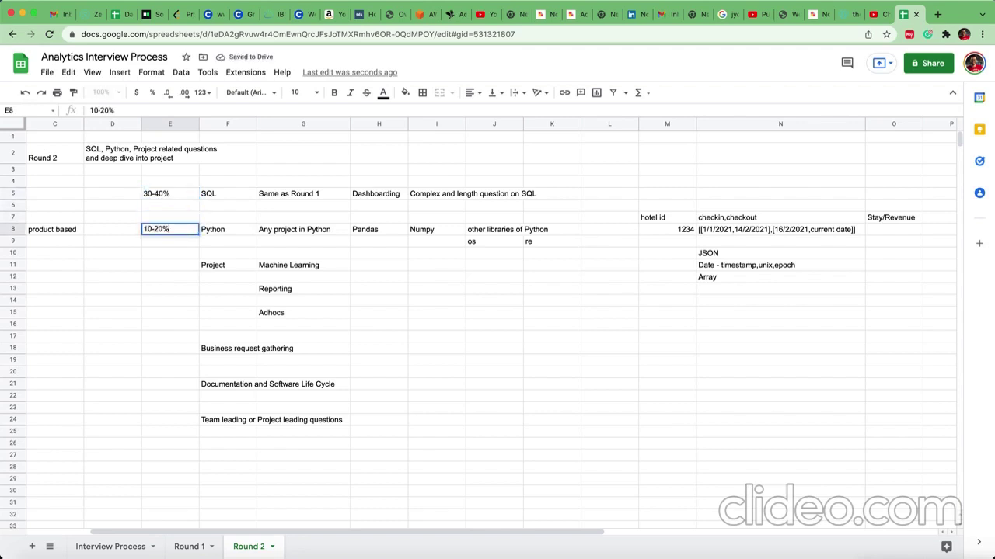
pyautogui.press('Return')
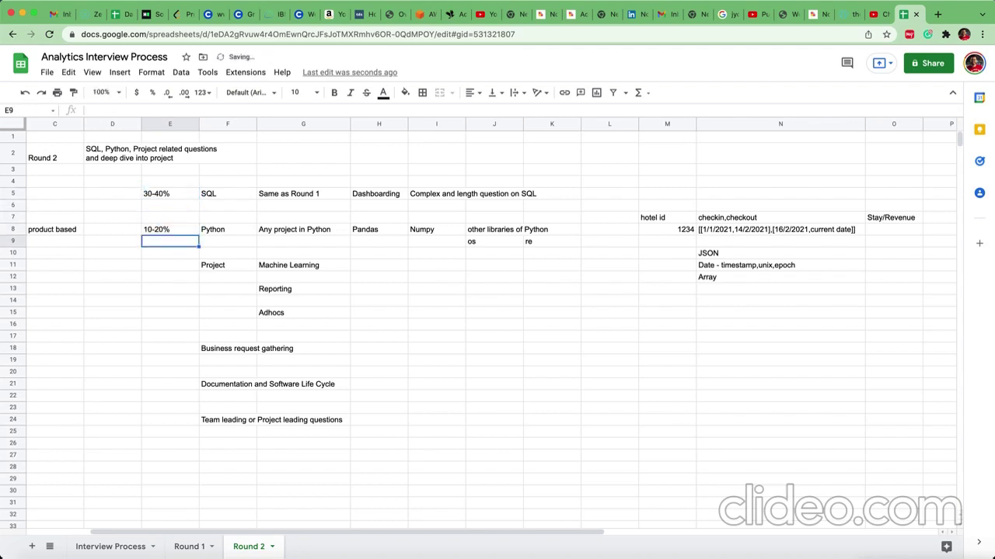
# - Merge cells H7 and I7 above Pandas and Numpy and enter "Basic" in the merged cell
pyautogui.press('Up')
pyautogui.press('Up')
pyautogui.press('Right')
pyautogui.press('Right')
pyautogui.press('Down')
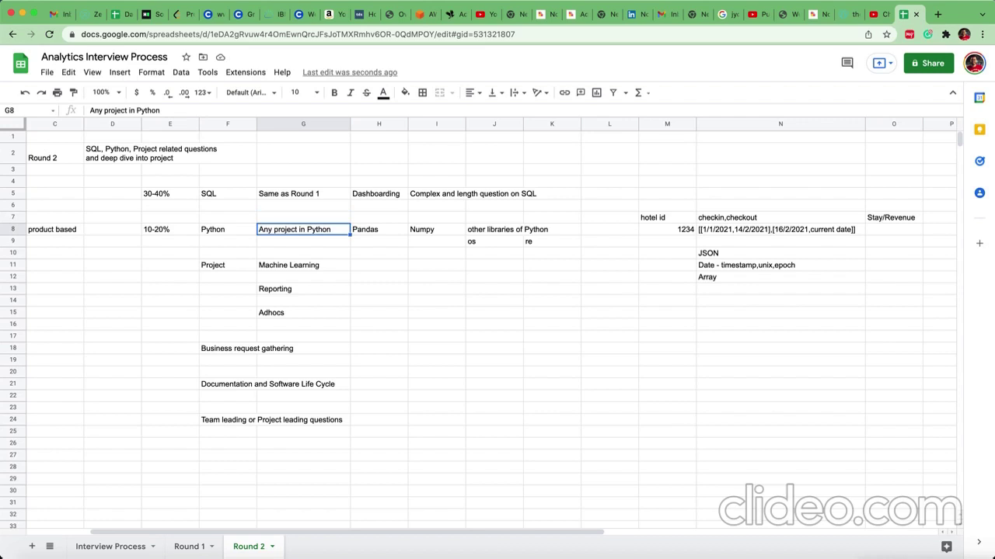
pyautogui.press('Down')
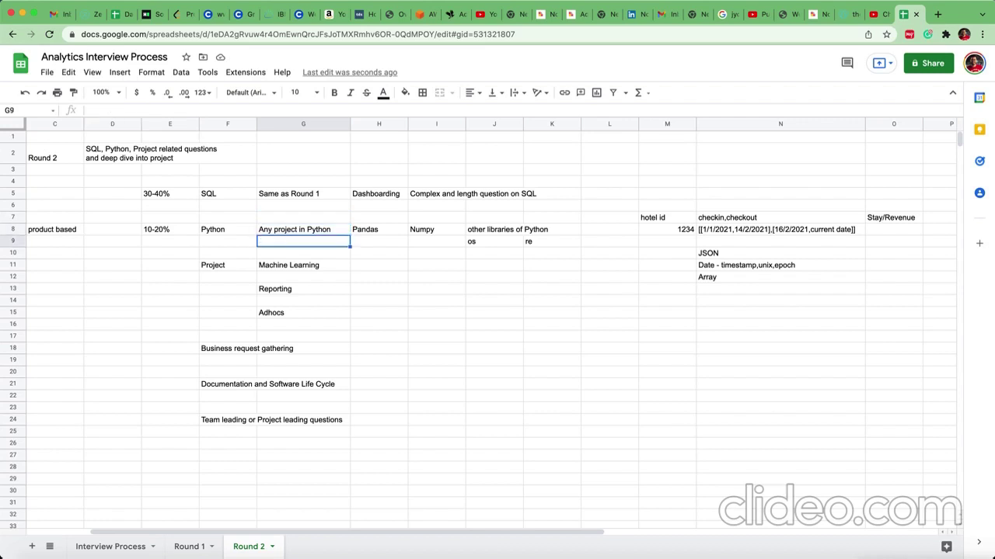
pyautogui.press('Up')
pyautogui.press('Right')
pyautogui.press('Right')
pyautogui.press('Left')
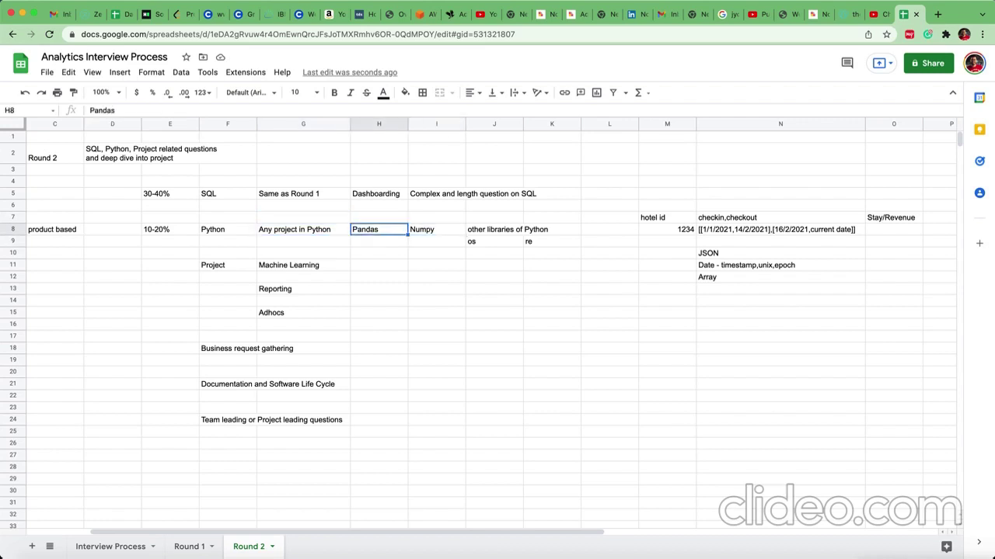
pyautogui.press('Down')
pyautogui.press('Up')
pyautogui.press('Up')
pyautogui.hotkey('shift', 'Right')
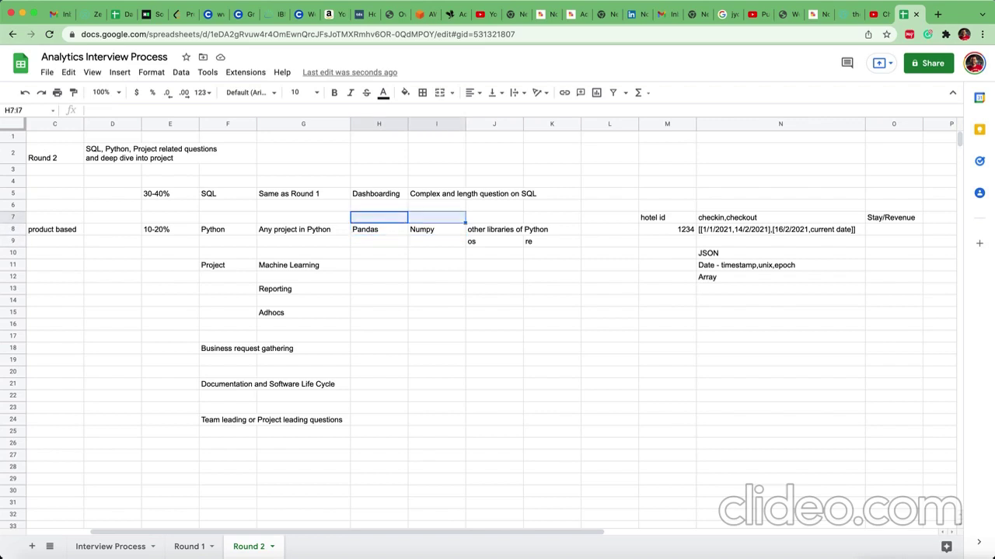
pyautogui.click(439, 93)
pyautogui.write('Basic')
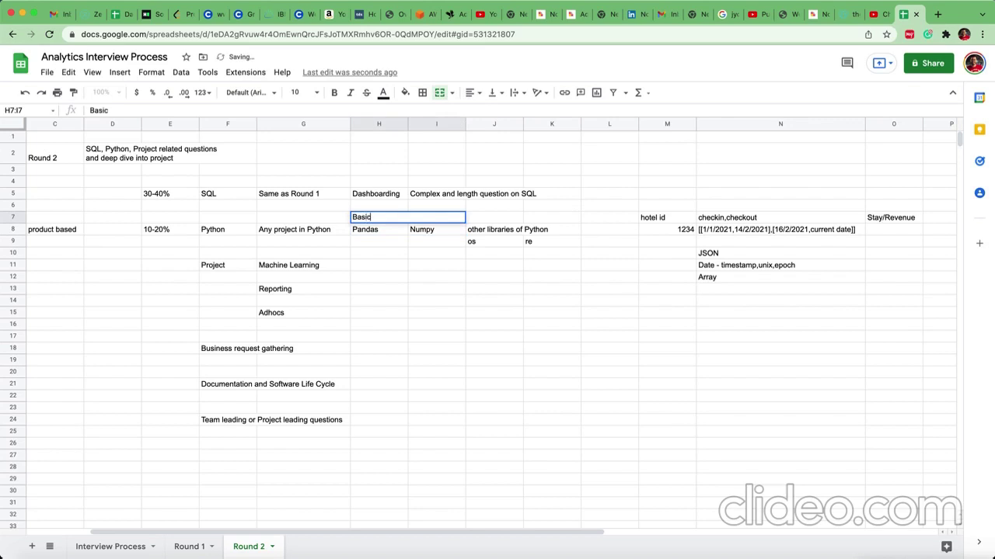
pyautogui.press('Return')
# - Merge cells J7 and K7 above the other Python libraries and enter "More exploration is needed"
pyautogui.press('Up')
pyautogui.press('Right')
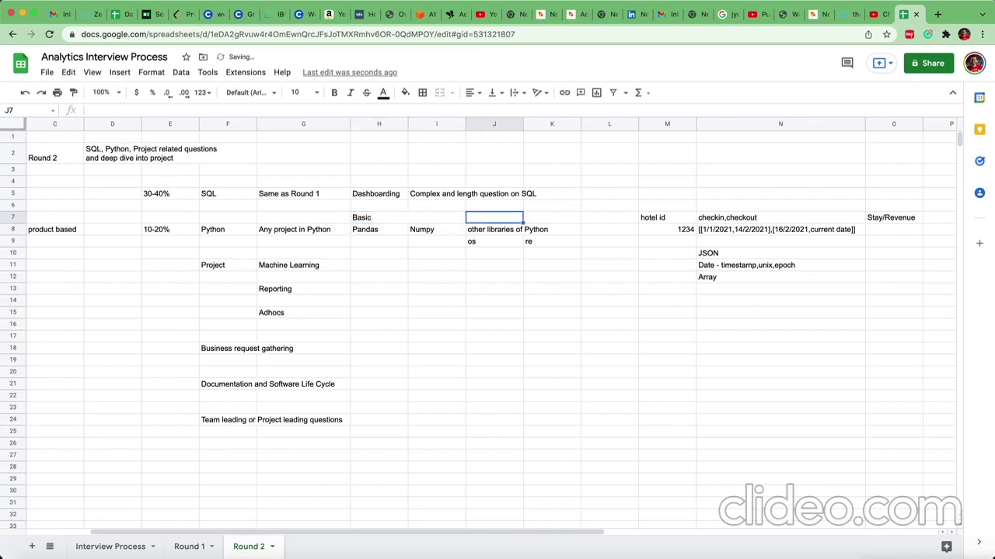
pyautogui.hotkey('shift', 'Right')
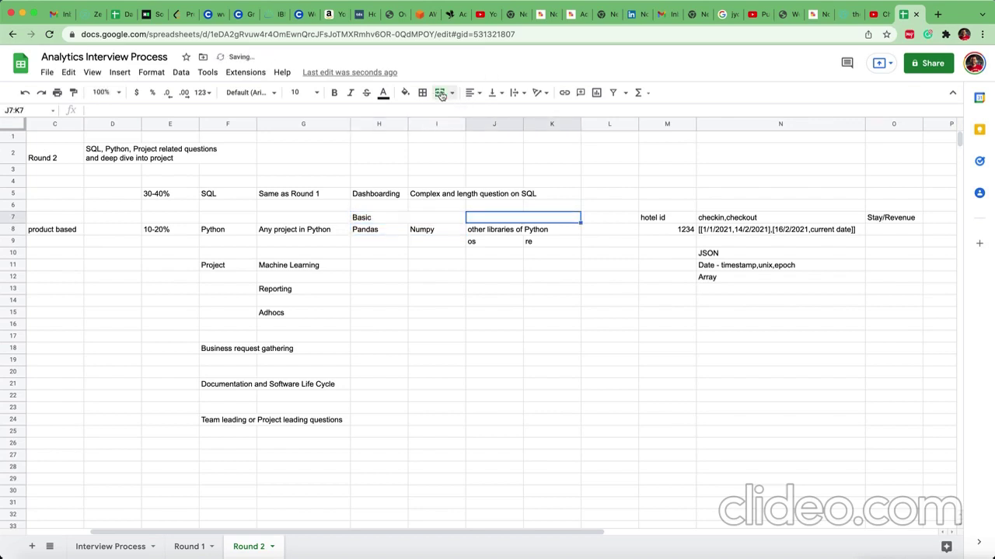
pyautogui.write('More ex')
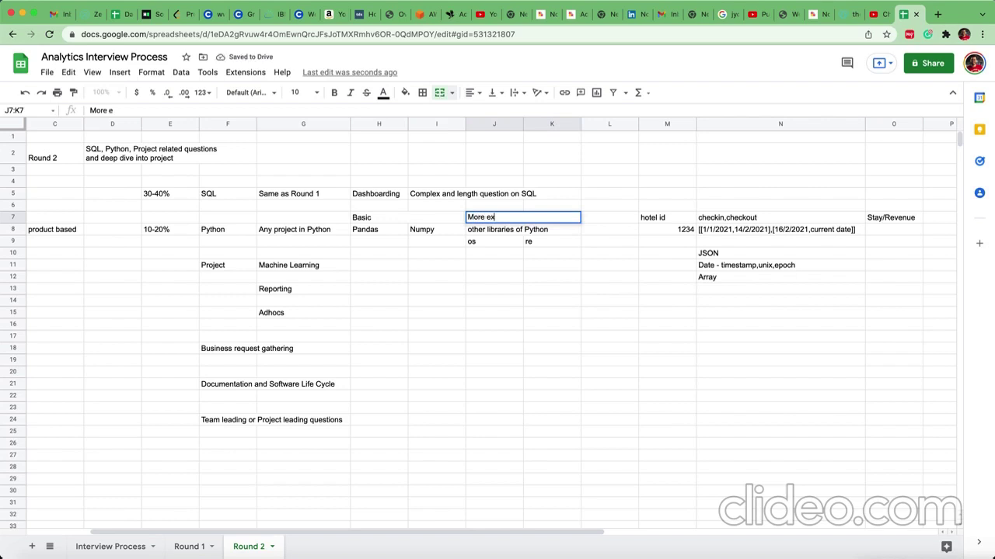
pyautogui.write('ploration is needed')
pyautogui.press('Return')
pyautogui.press('Down')
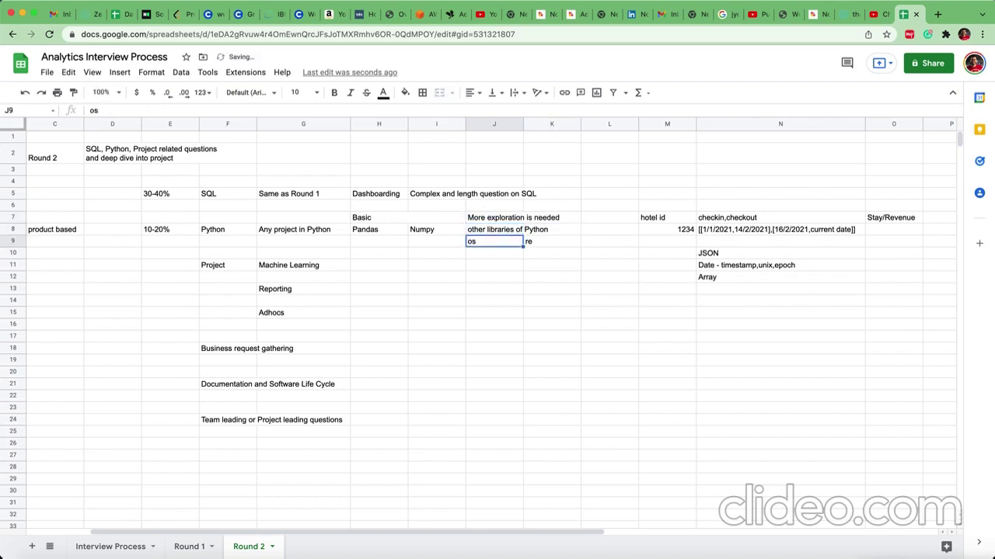
# - Look at the re library entry and check the coding practice topics on the Round 1 sheet, returning to Round 2
pyautogui.click(552, 241)
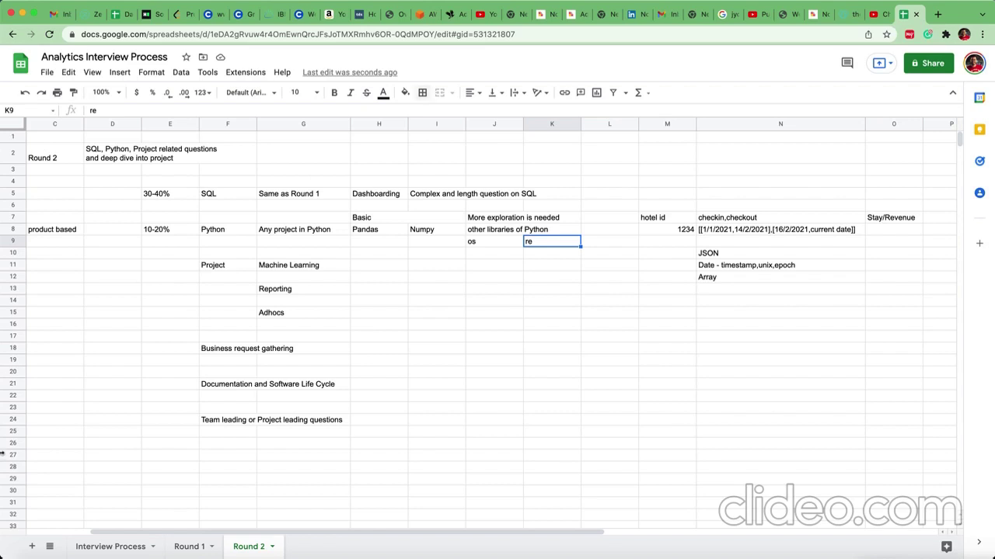
pyautogui.click(172, 546)
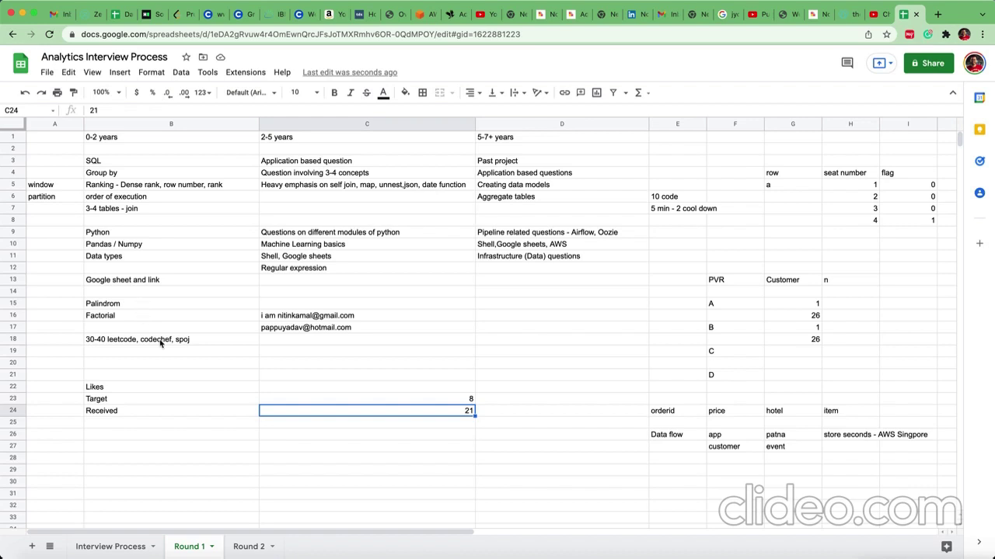
pyautogui.click(237, 551)
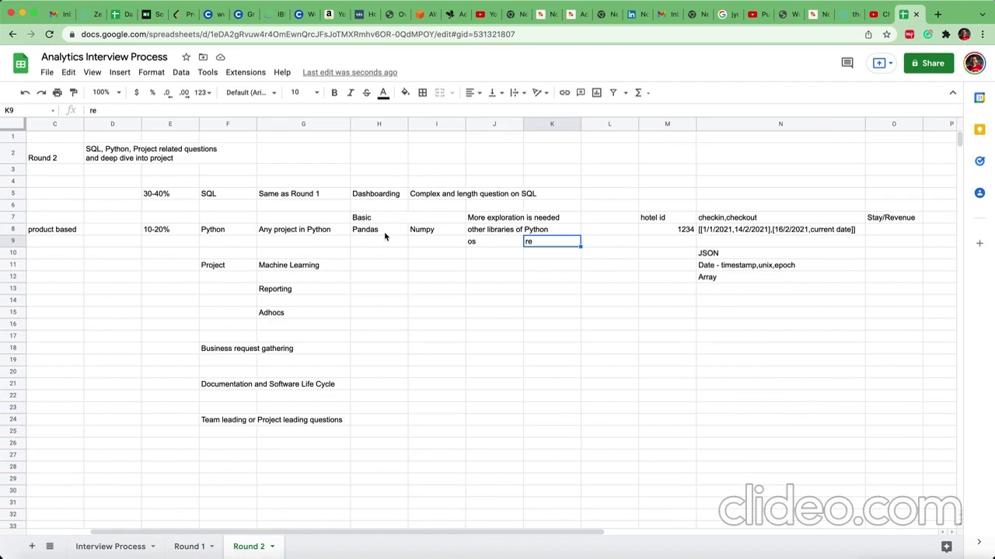
# - Enter the experience bands "0-1 year", 1-3 and 3-5 in cells D11 to D13, beside the Project topic
pyautogui.click(232, 269)
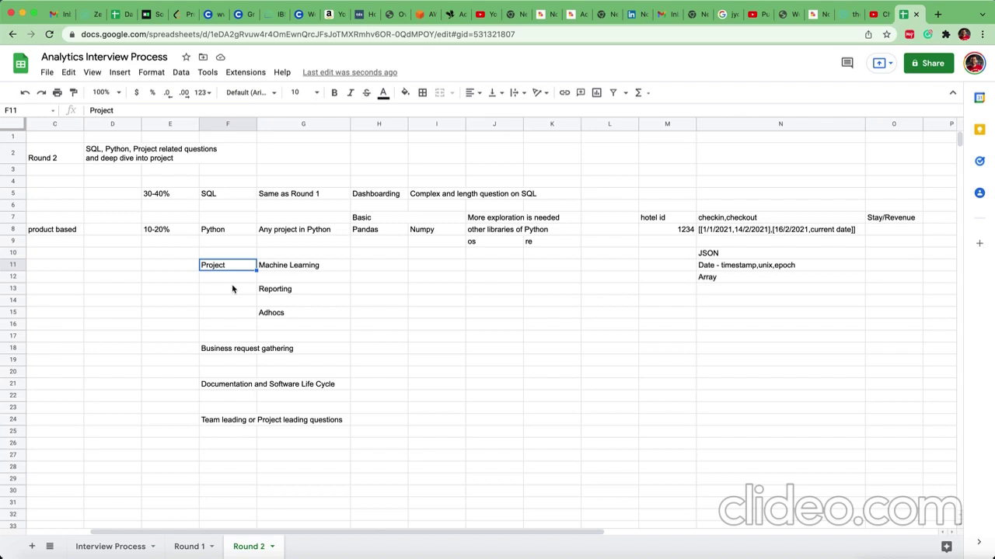
pyautogui.press('Left')
pyautogui.press('Left')
pyautogui.write('0-1 year')
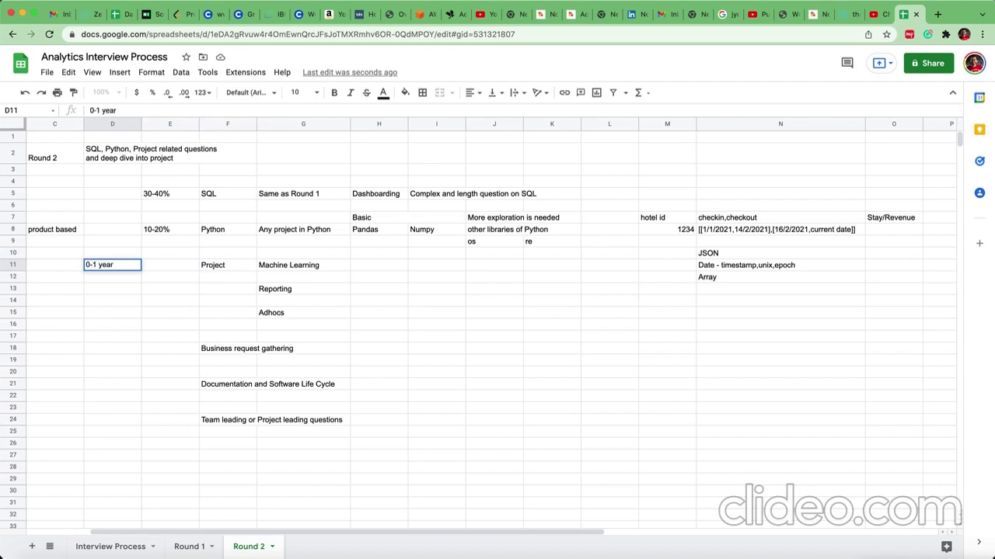
pyautogui.press('Return')
pyautogui.write('1-3')
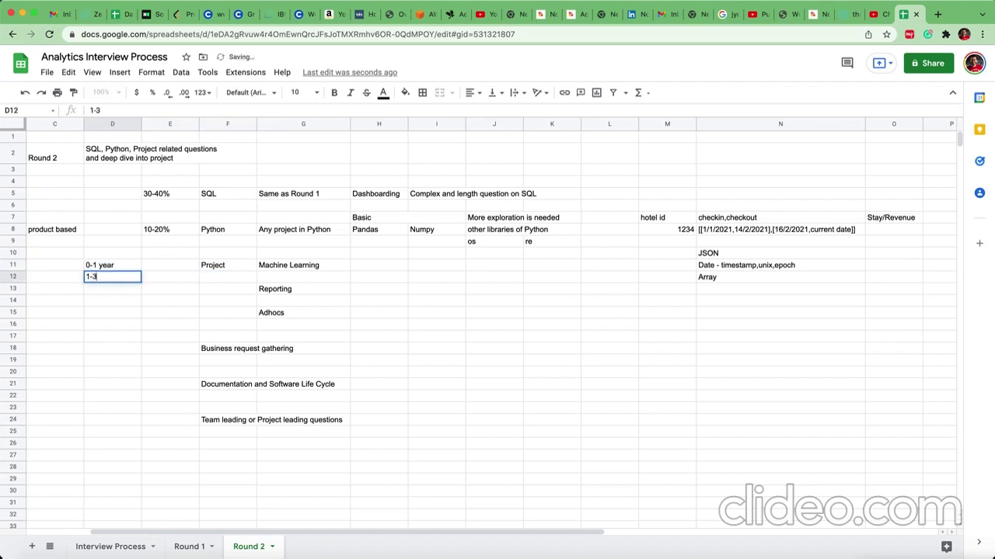
pyautogui.press('Return')
pyautogui.write('3-5')
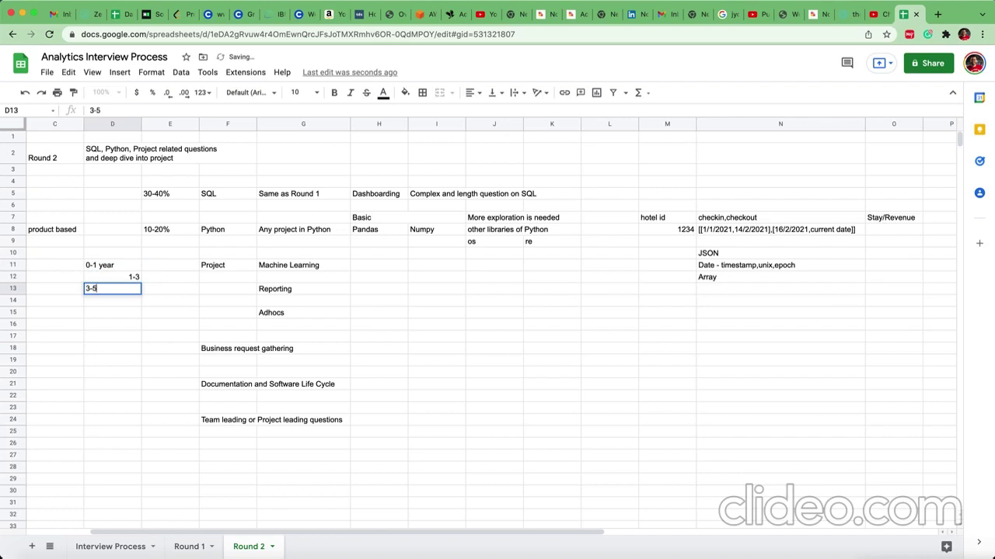
pyautogui.press('Return')
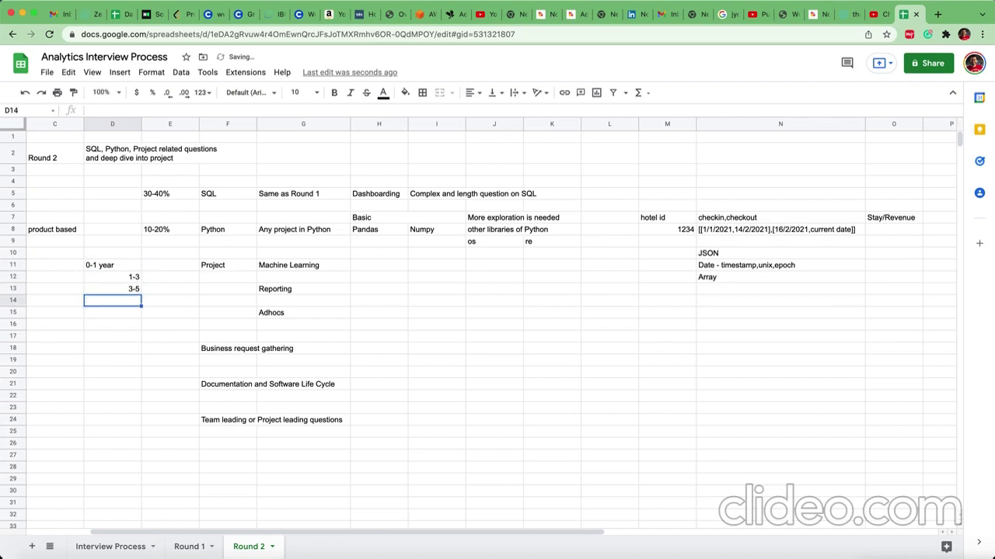
# - Enter 30-40% in cell H11, beside the Machine Learning project type
pyautogui.click(306, 269)
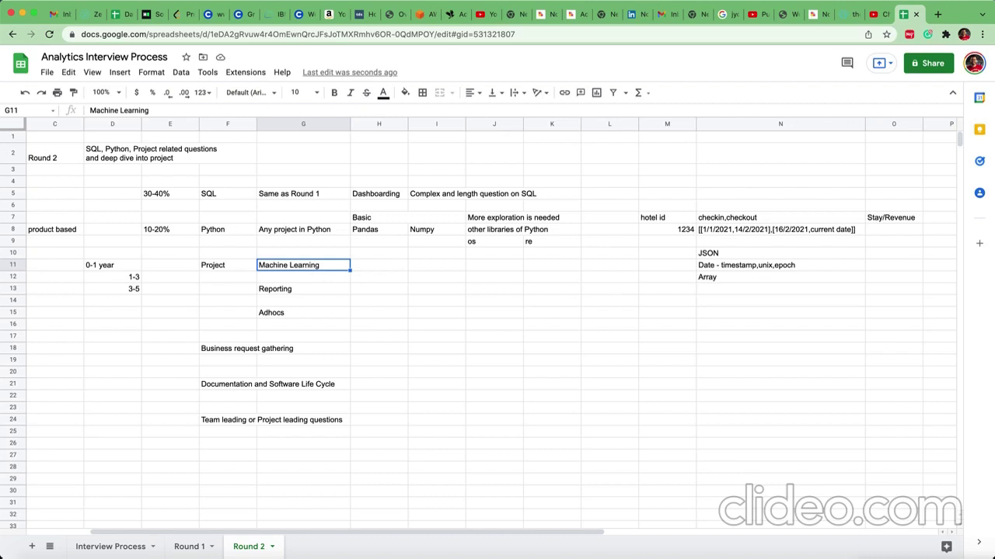
pyautogui.press('Right')
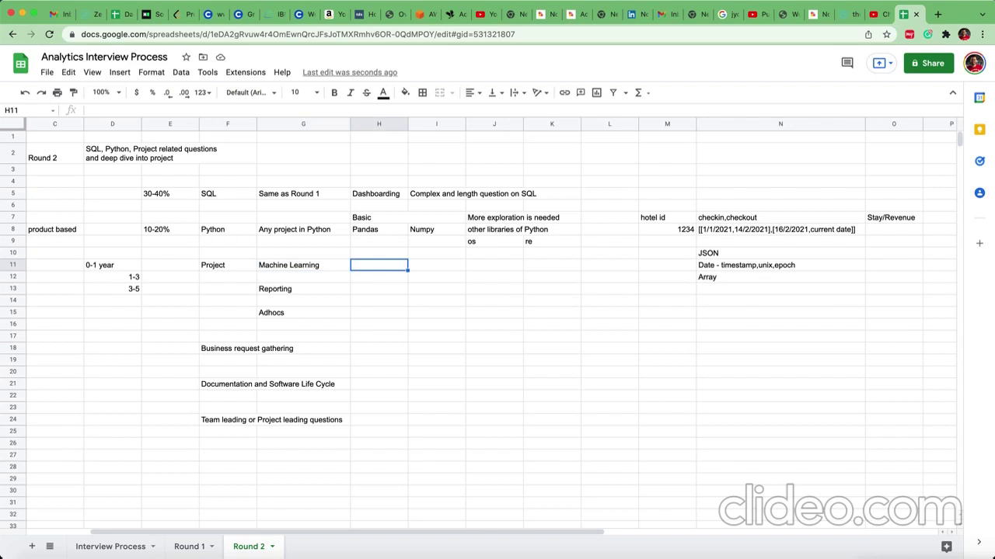
pyautogui.write('30-40')
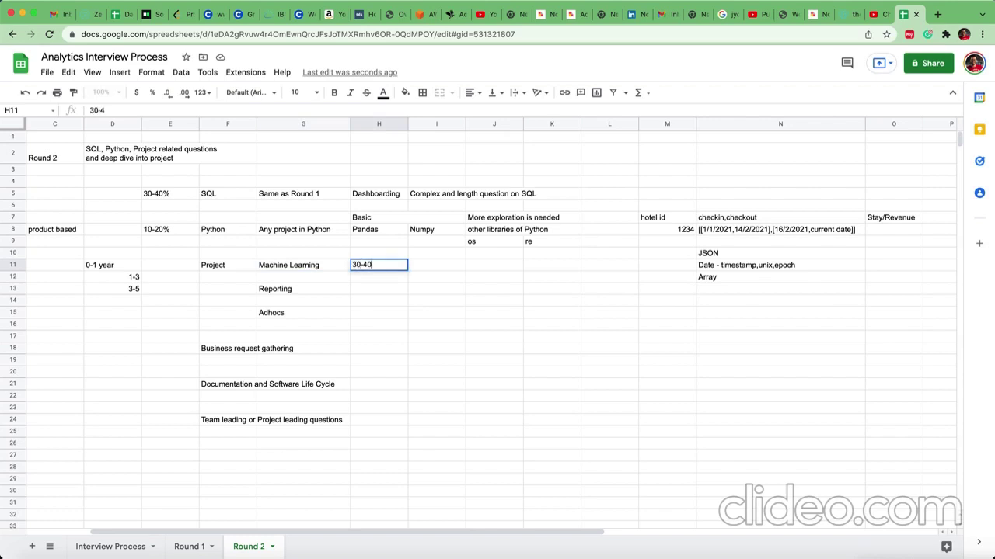
pyautogui.write('%')
pyautogui.press('Return')
pyautogui.press('Down')
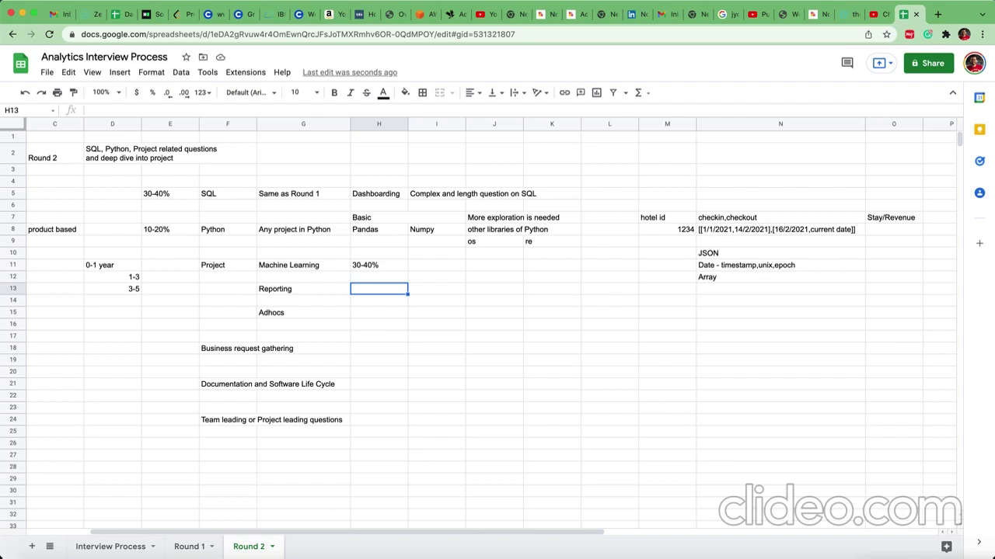
# - Enter "6 metric dashboard" in cell H13 and "metric wise" in I13, beside the Reporting project type
pyautogui.press('Left')
pyautogui.press('Left')
pyautogui.press('Right')
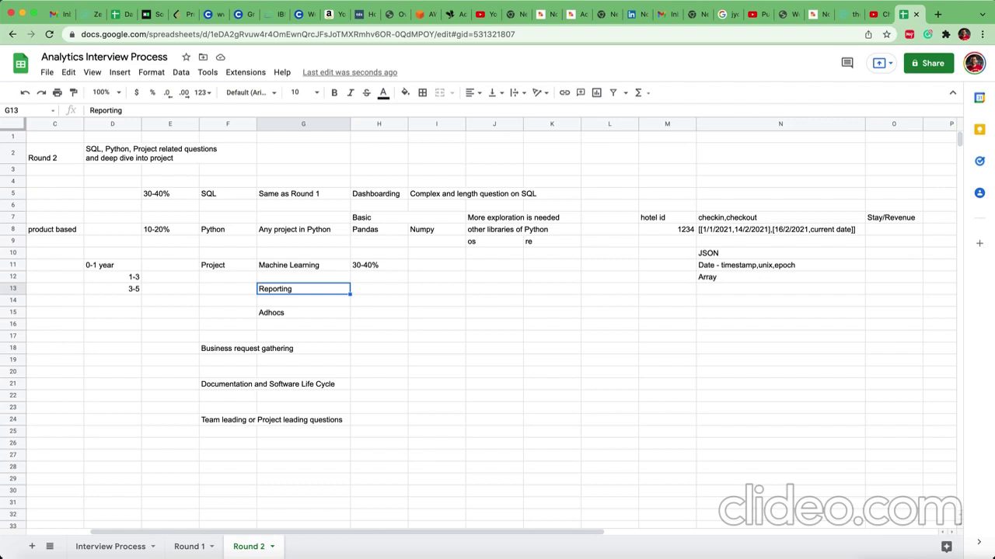
pyautogui.click(378, 288)
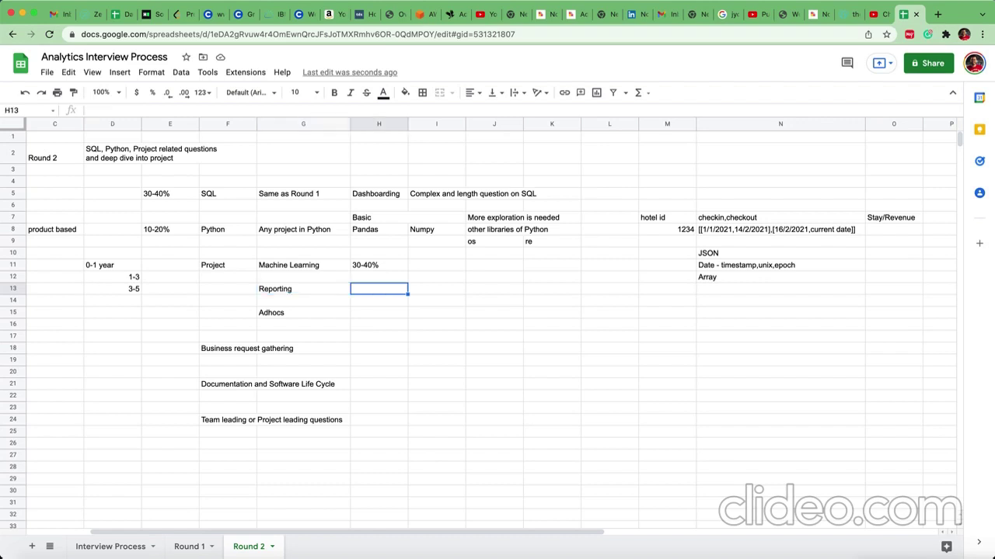
pyautogui.write('6 metric dashboard')
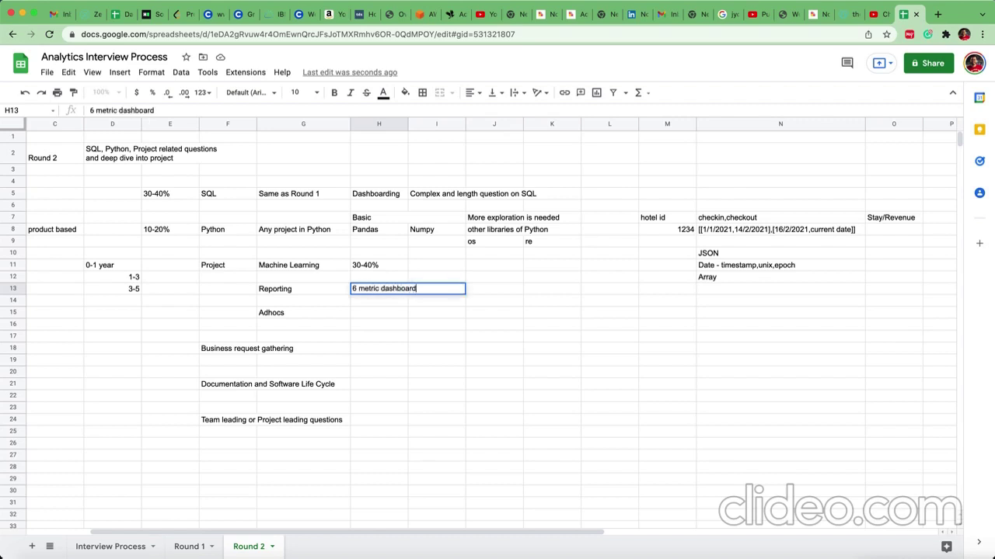
pyautogui.press('Tab')
pyautogui.write('metric wise')
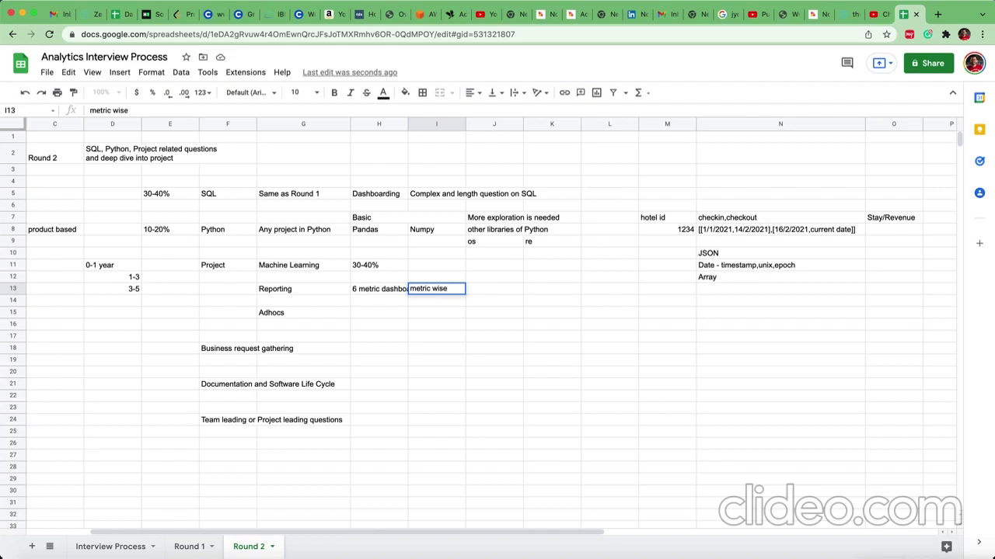
pyautogui.press('Return')
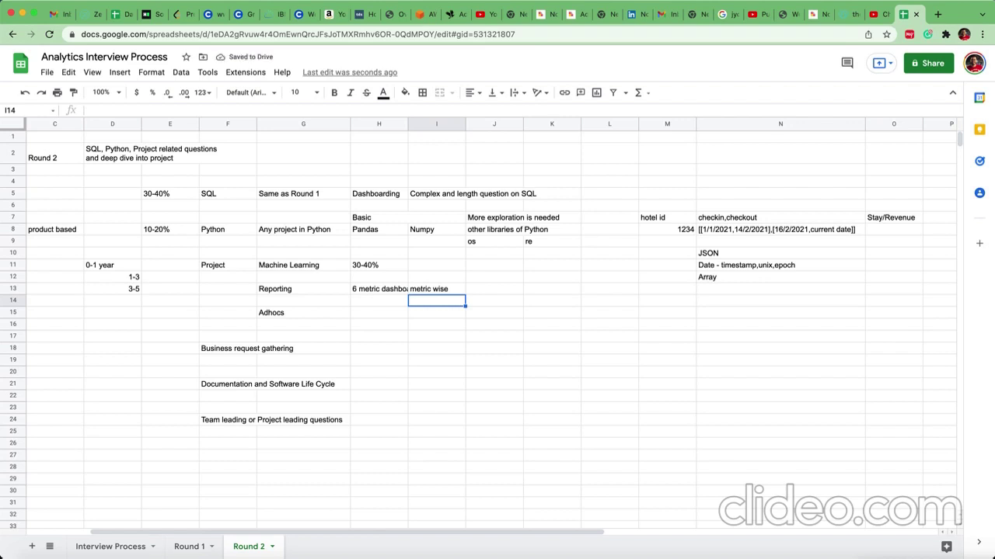
# - Enter 40% in cell E11 as the weighting beside the Project topic
pyautogui.press('Down')
pyautogui.press('Left')
pyautogui.press('Left')
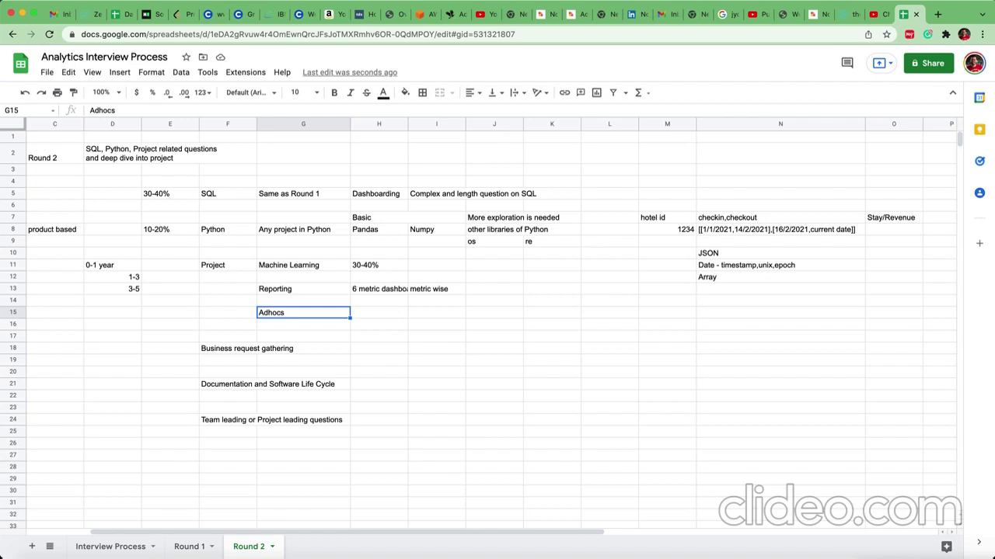
pyautogui.click(379, 313)
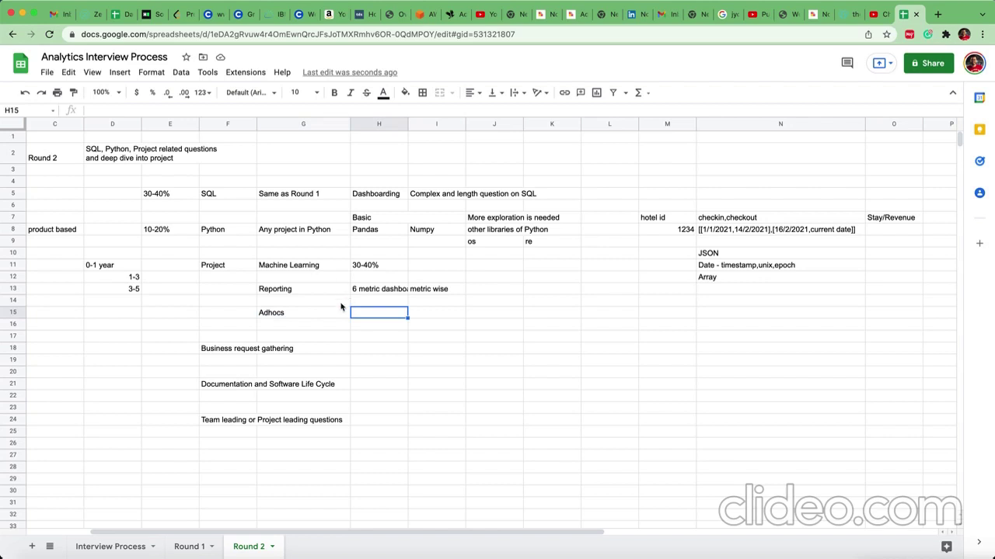
pyautogui.click(239, 353)
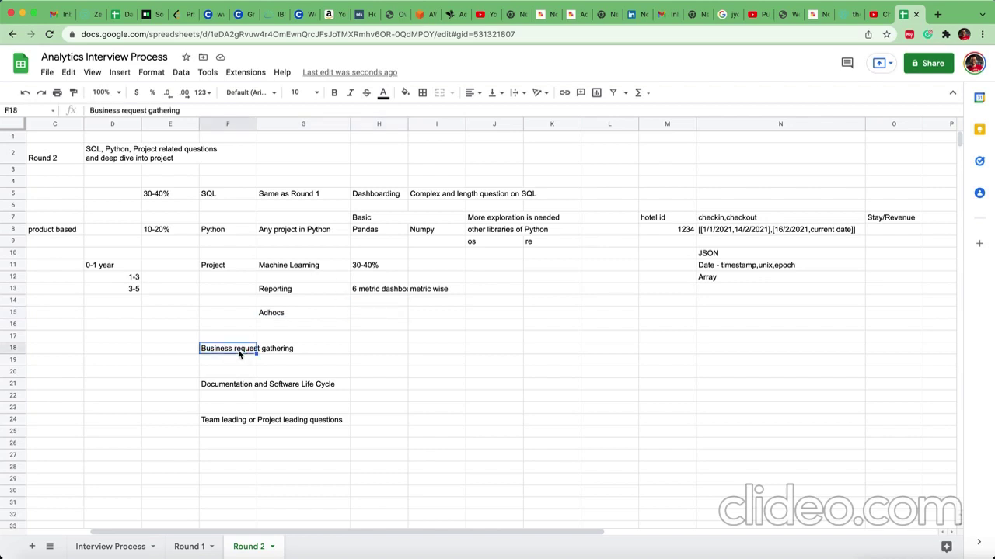
pyautogui.click(173, 264)
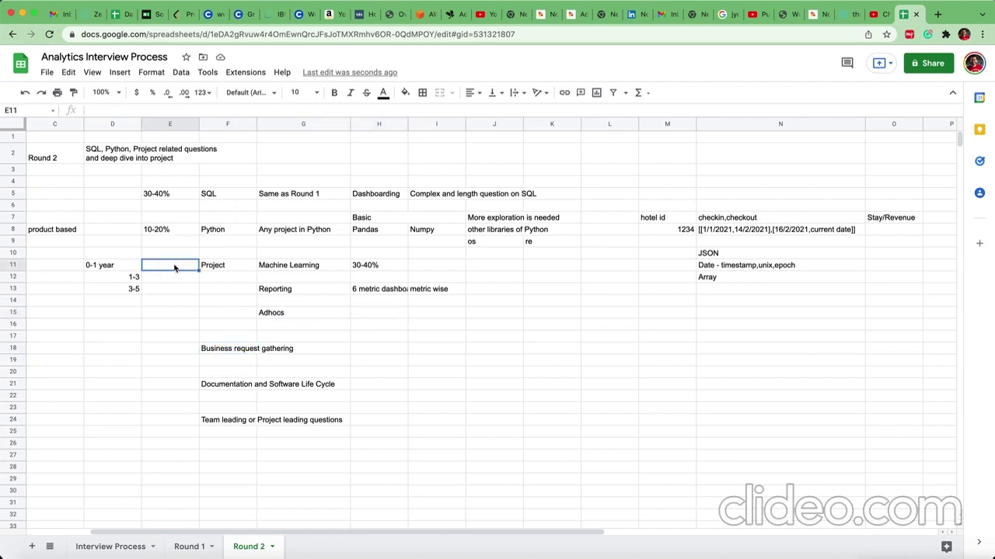
pyautogui.write('40%')
pyautogui.press('Return')
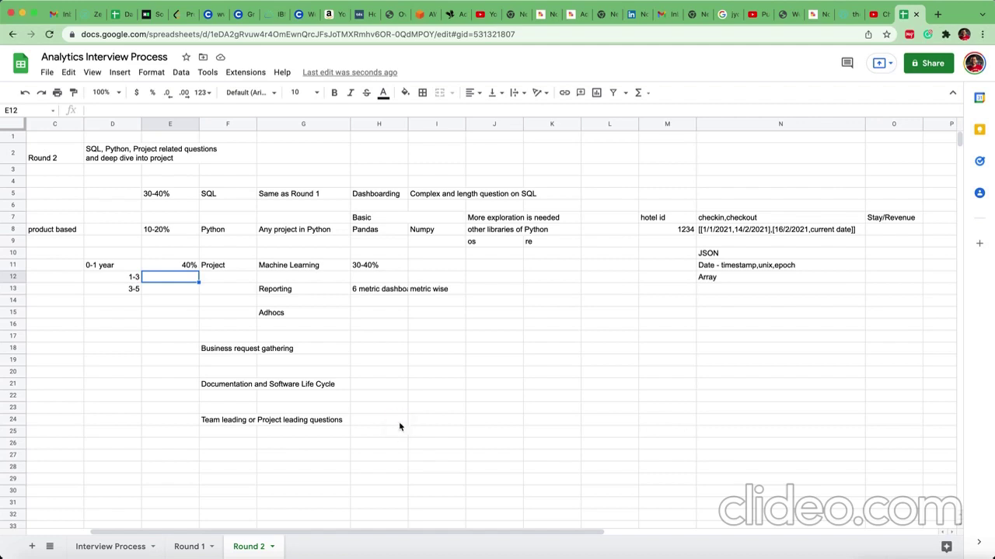
# - Go through the Business request gathering, Documentation and Software Life Cycle, and Team leading or Project leading rows
pyautogui.click(242, 351)
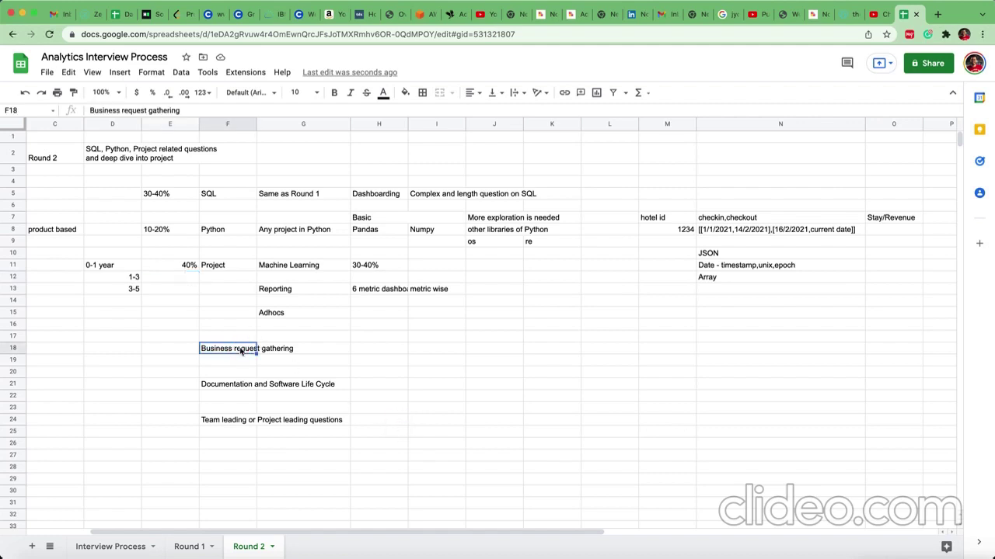
pyautogui.press('Left')
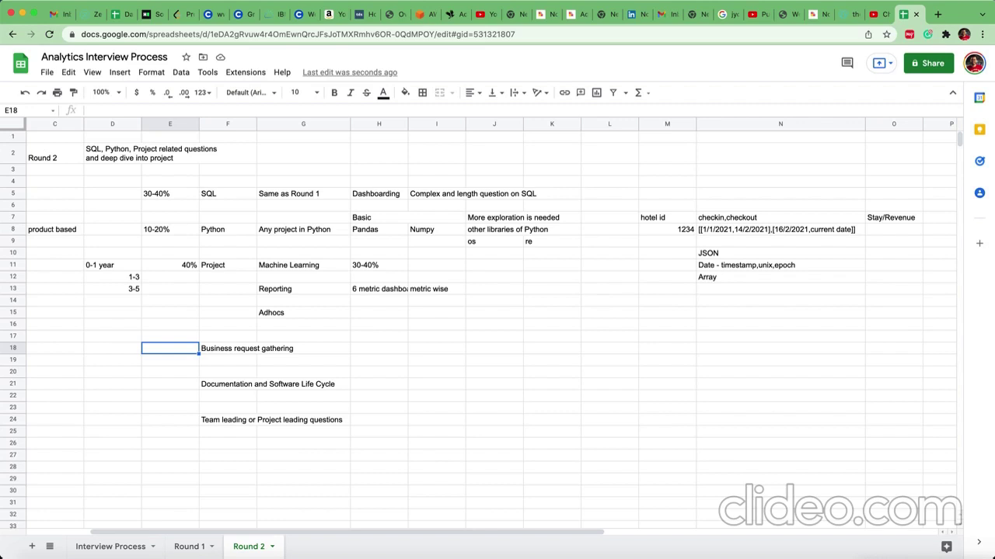
pyautogui.click(112, 348)
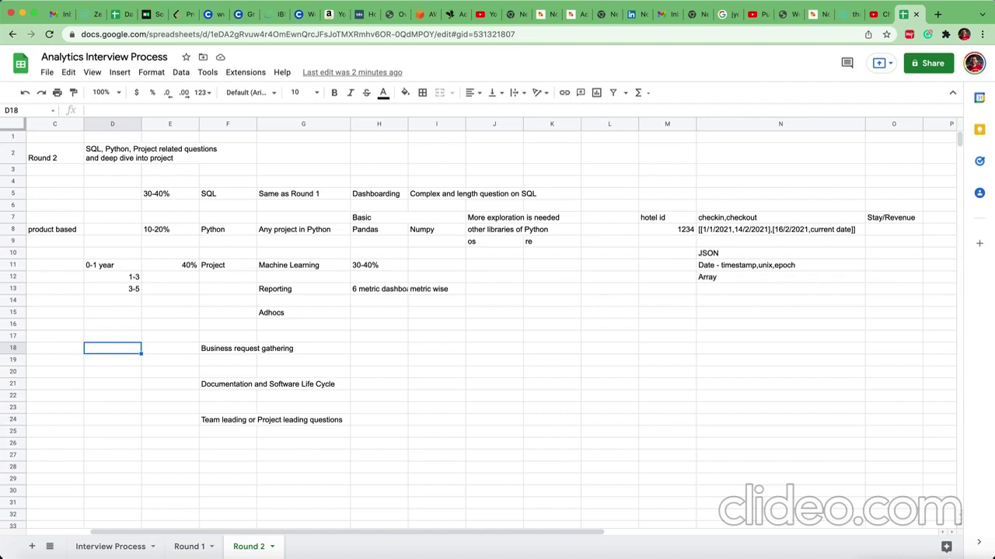
pyautogui.press('Down')
pyautogui.press('Down')
pyautogui.press('Down')
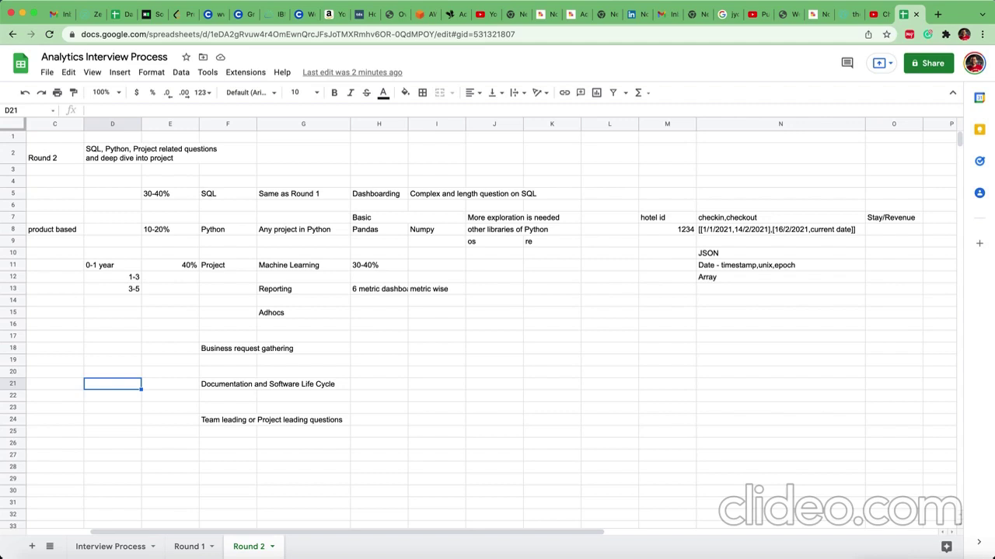
pyautogui.click(119, 351)
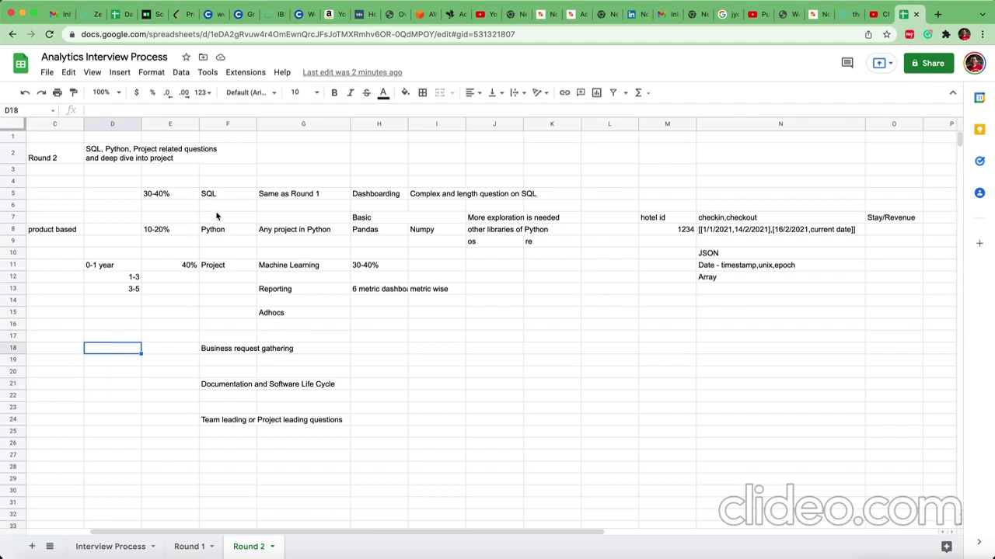
pyautogui.click(114, 386)
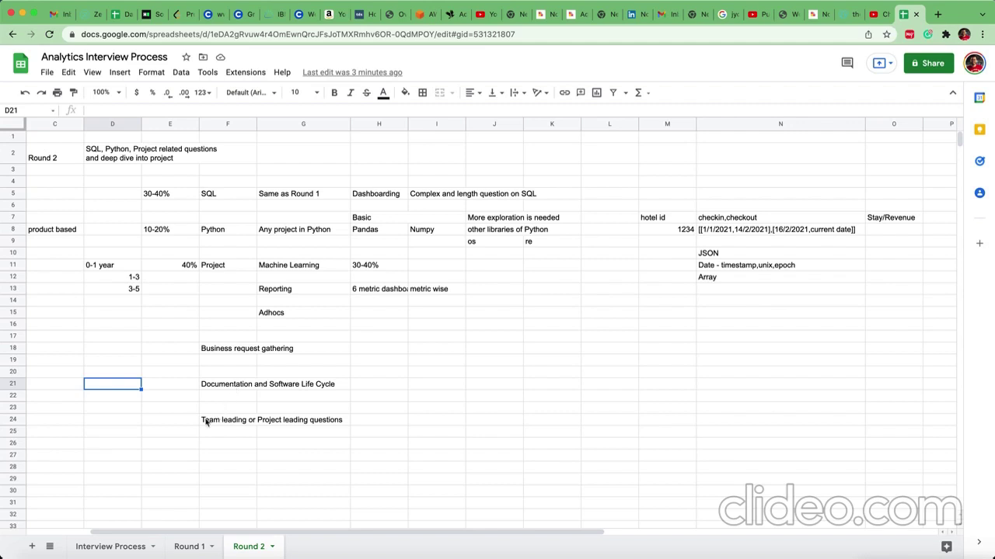
pyautogui.click(144, 421)
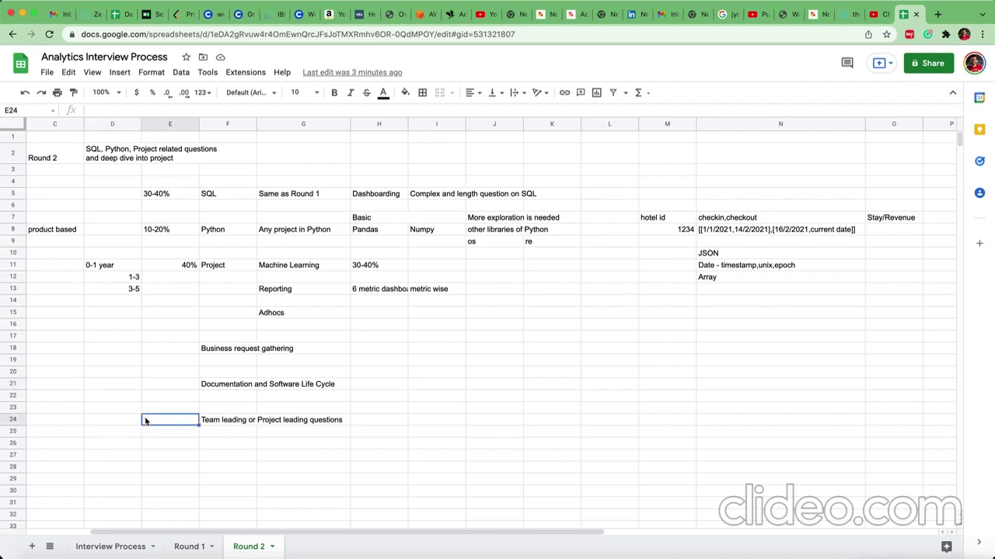
pyautogui.press('Left')
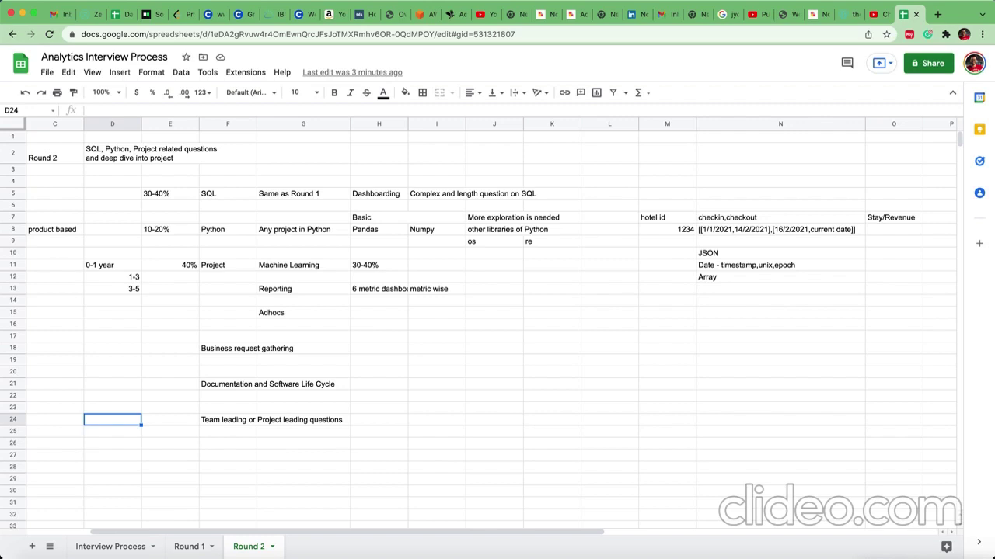
# - Enter the column headings "product" in cell J17 and "service" in cell K17
pyautogui.click(498, 339)
pyautogui.write('product')
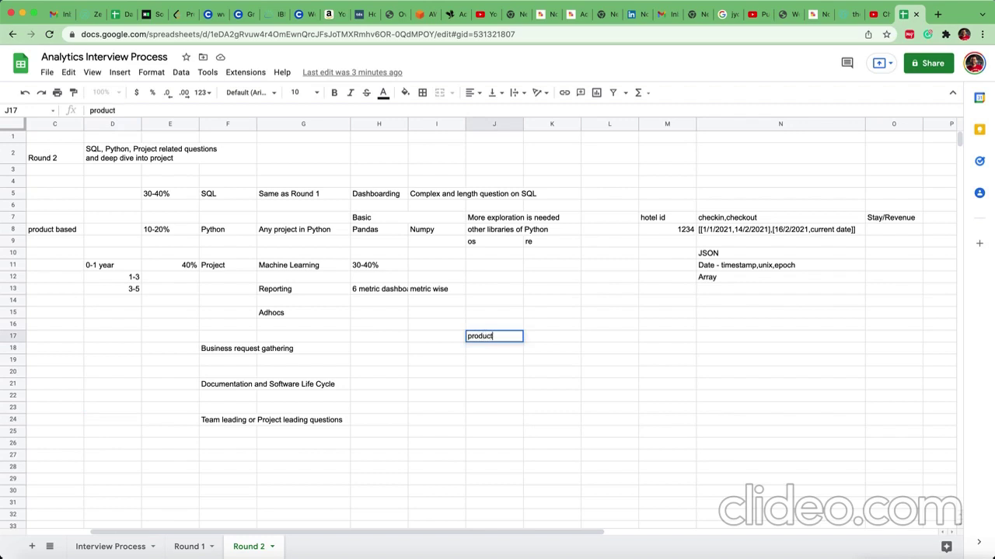
pyautogui.press('Tab')
pyautogui.write('se')
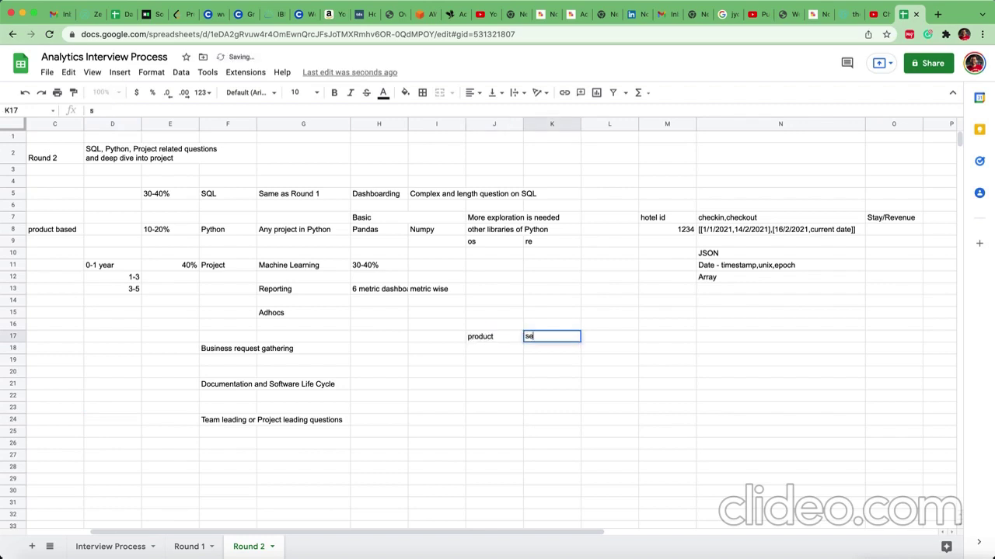
pyautogui.write('rvice')
pyautogui.press('Return')
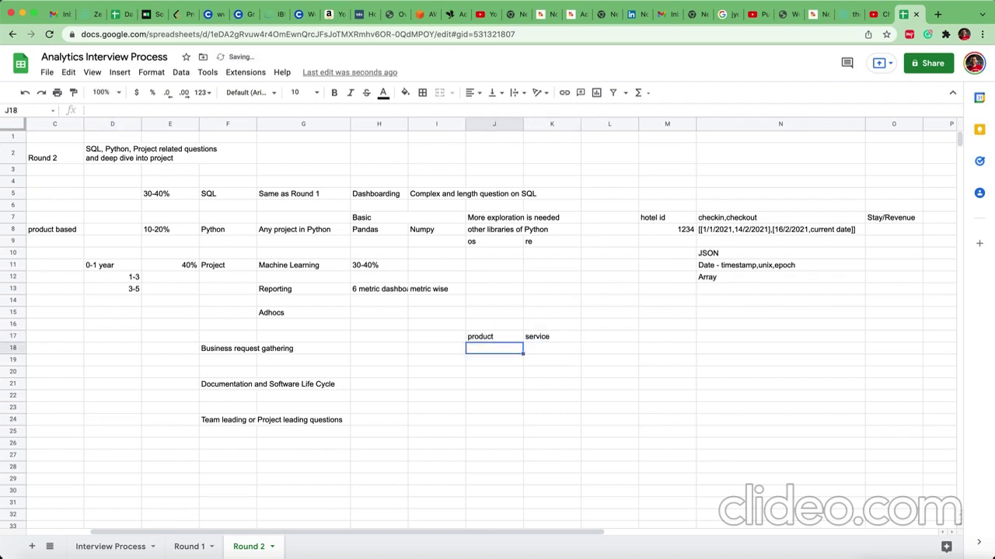
# - List "project" and "sql or python" under the service heading in cells K18 and K19
pyautogui.click(552, 348)
pyautogui.write('project')
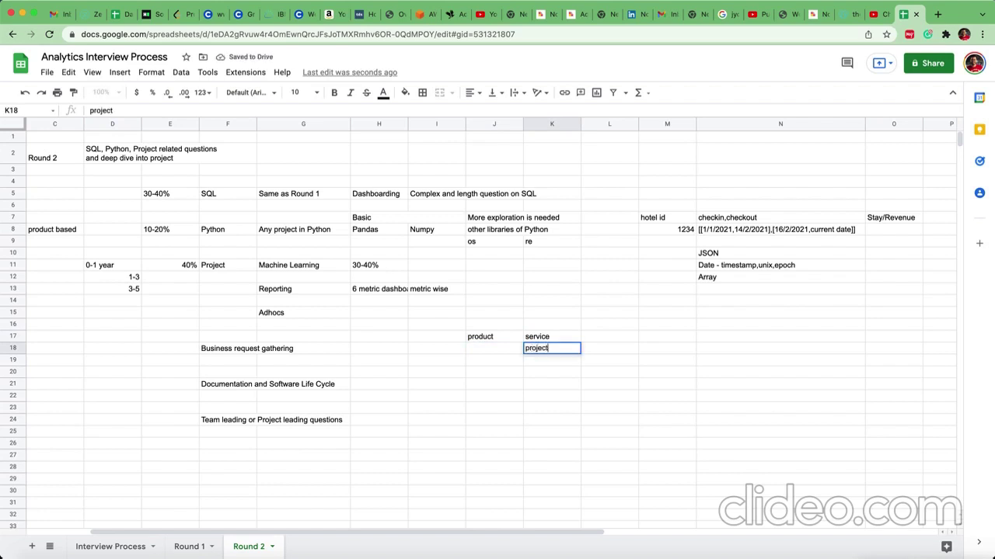
pyautogui.press('Return')
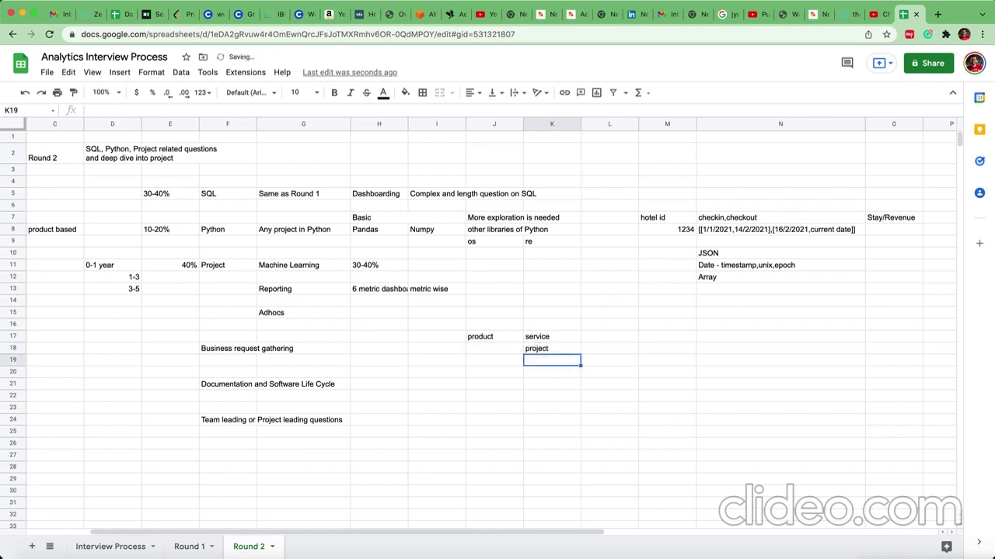
pyautogui.write('sql')
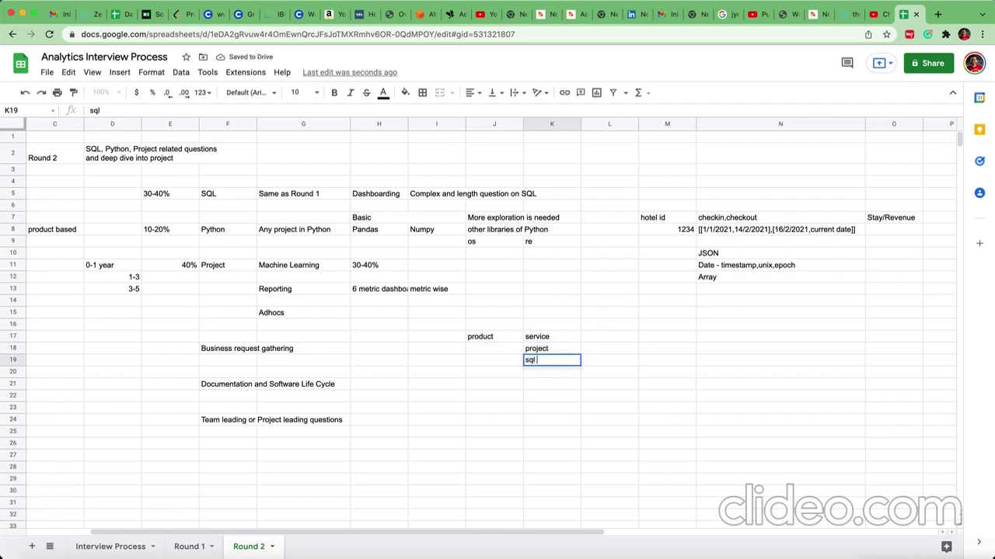
pyautogui.write(' or python')
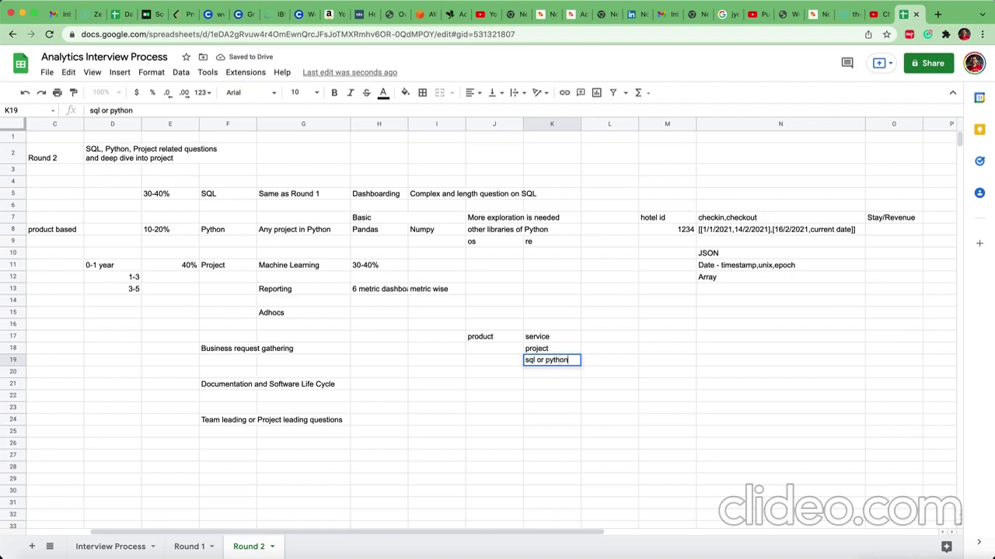
pyautogui.press('Return')
# - List "technical" and "project" under the product heading in cells J18 and J19
pyautogui.press('Up')
pyautogui.press('Up')
pyautogui.press('Left')
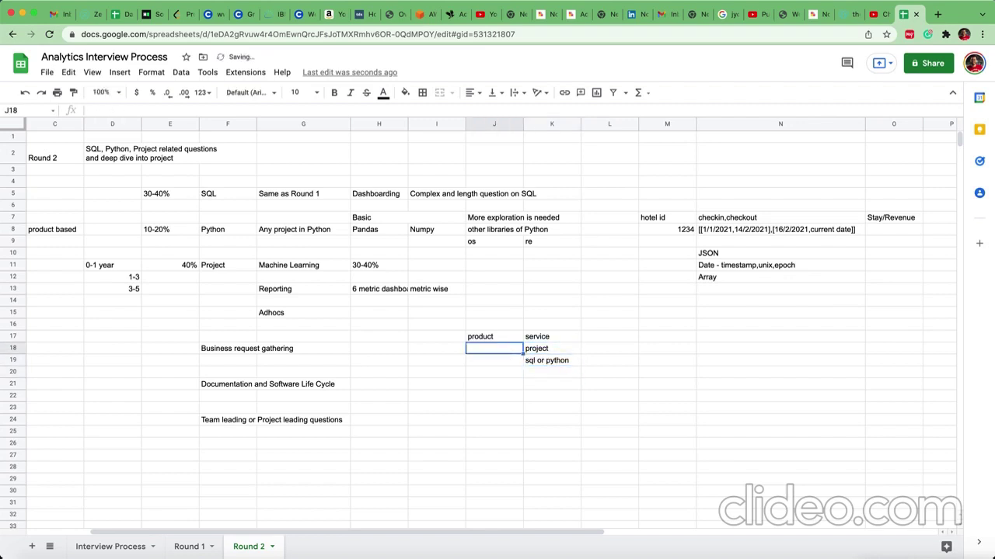
pyautogui.write('techn')
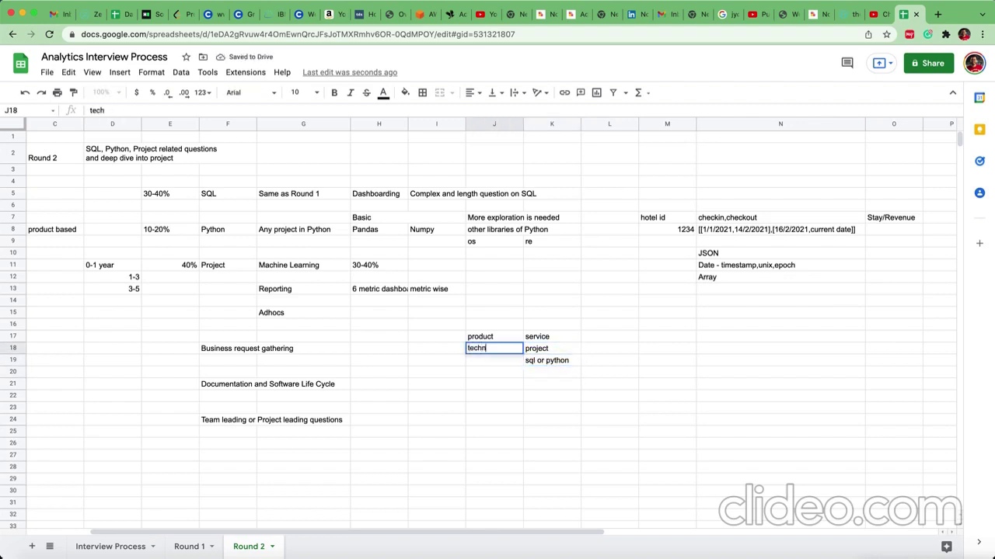
pyautogui.write('ical')
pyautogui.press('Return')
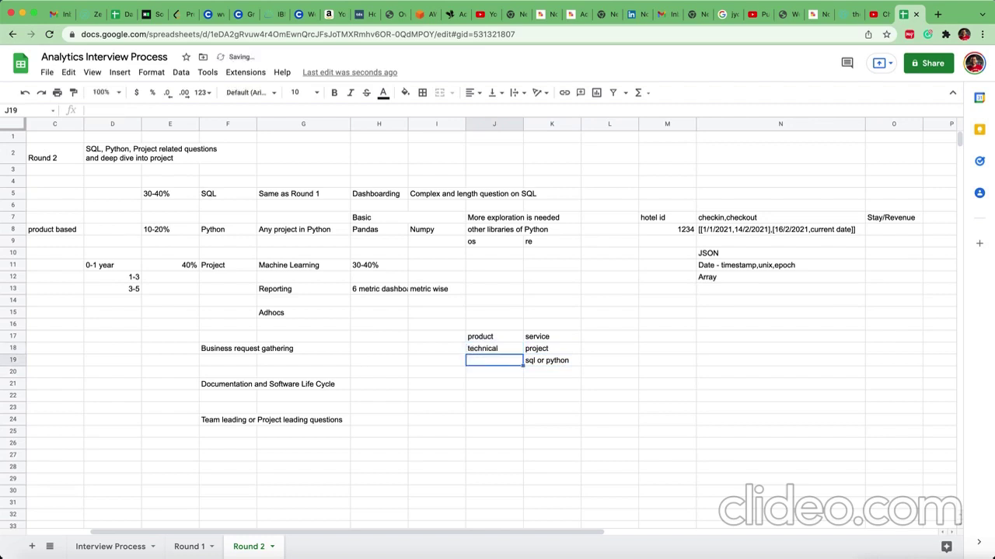
pyautogui.write('project')
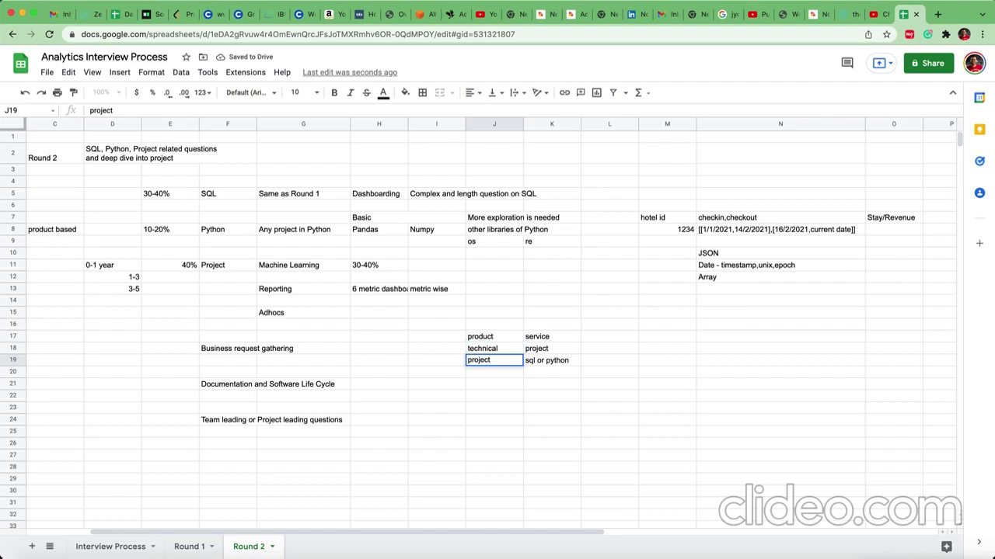
pyautogui.click(552, 359)
pyautogui.click(552, 349)
pyautogui.click(551, 337)
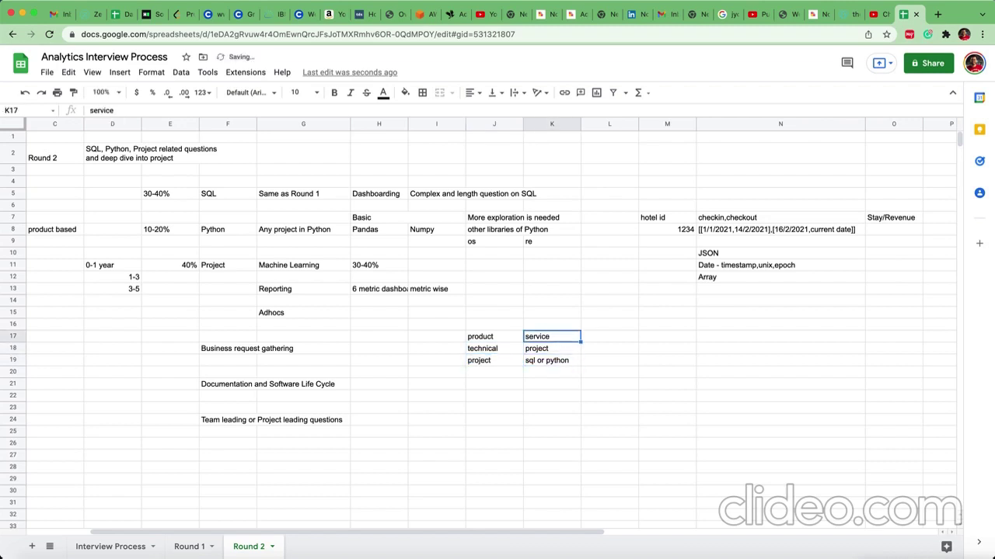
pyautogui.click(552, 348)
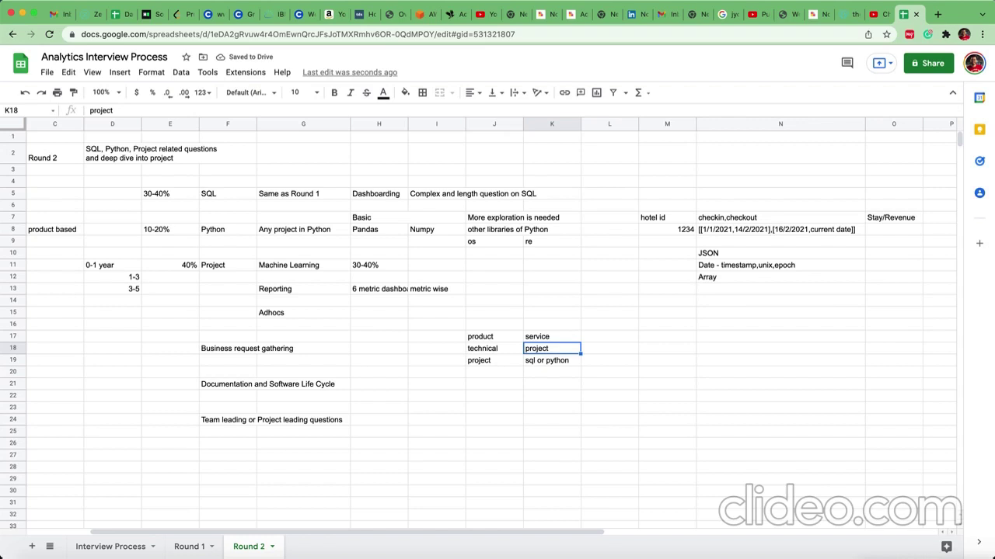
pyautogui.click(494, 360)
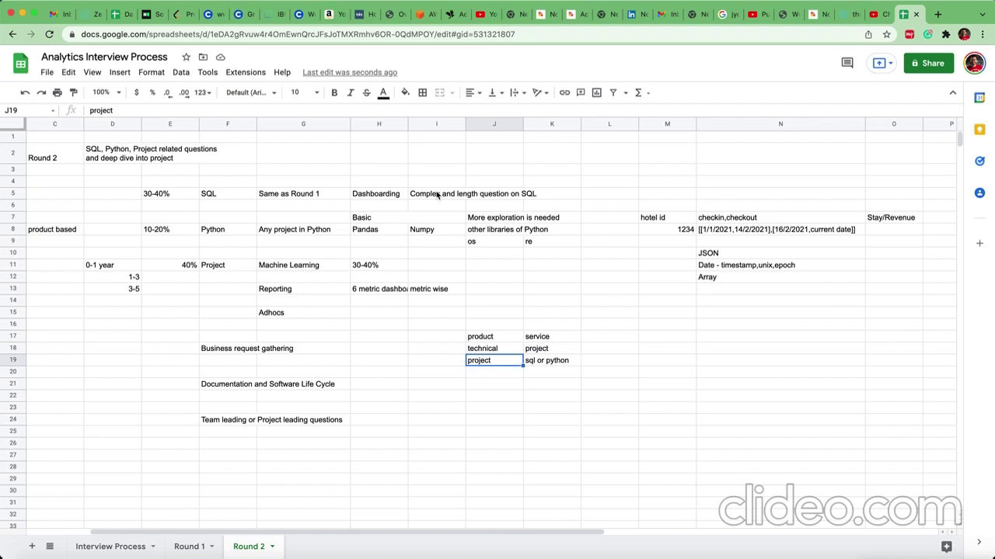
# - Check the Hiring Manager Round entry for Round 4 on the Interview Process sheet and return to the Round 2 sheet
pyautogui.click(104, 548)
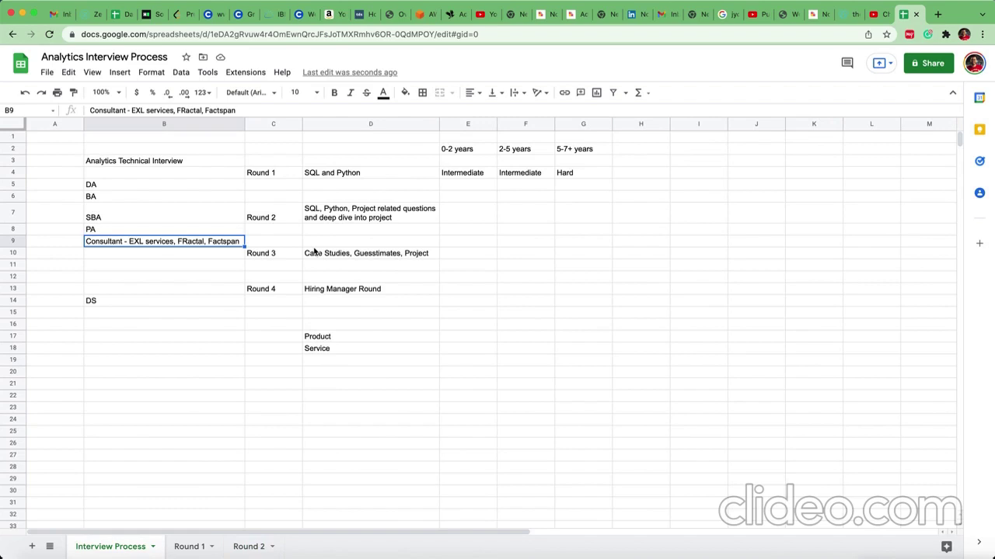
pyautogui.click(325, 290)
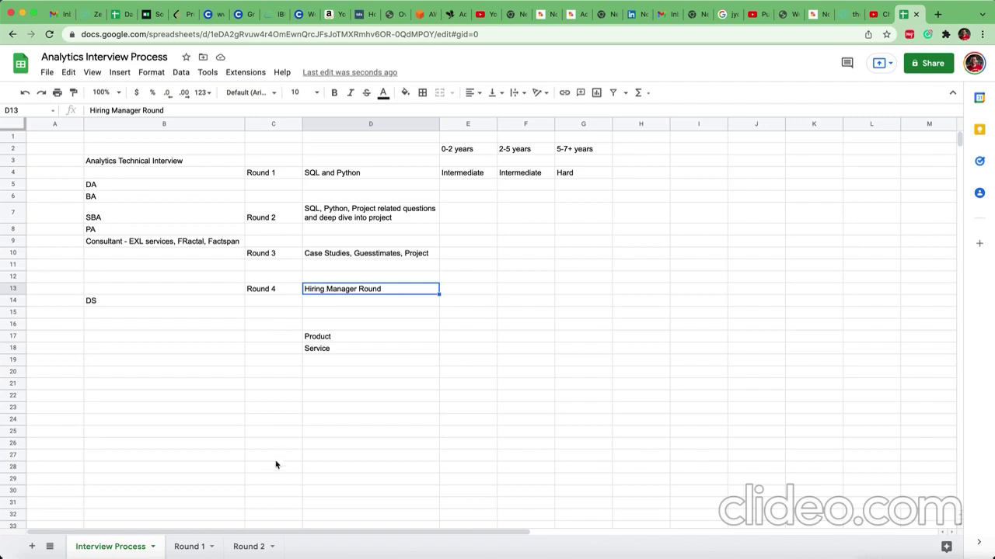
pyautogui.click(233, 550)
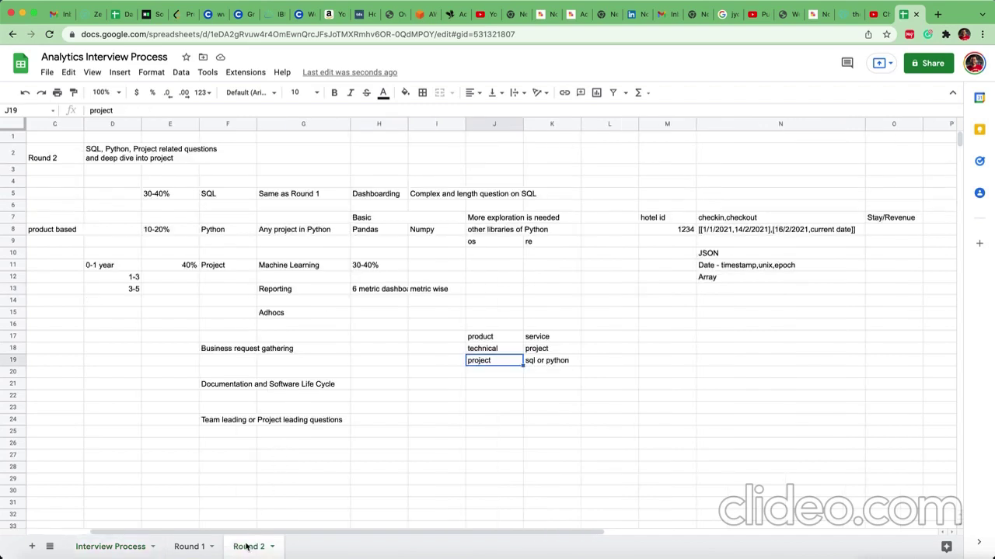